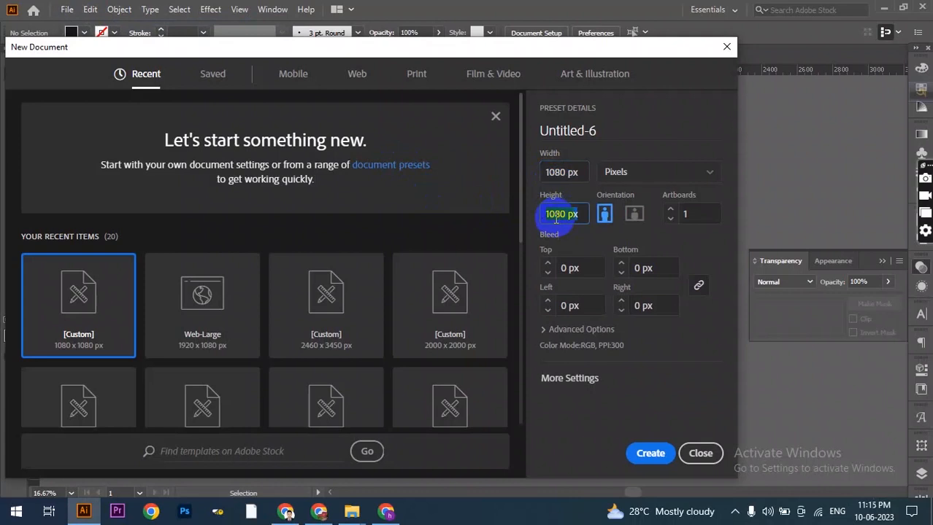
# Step: Create a new 1080 x 1080 px document with RGB color mode and 300 ppi raster effects
pyautogui.click(578, 329)
pyautogui.scroll(-2, 580, 321)
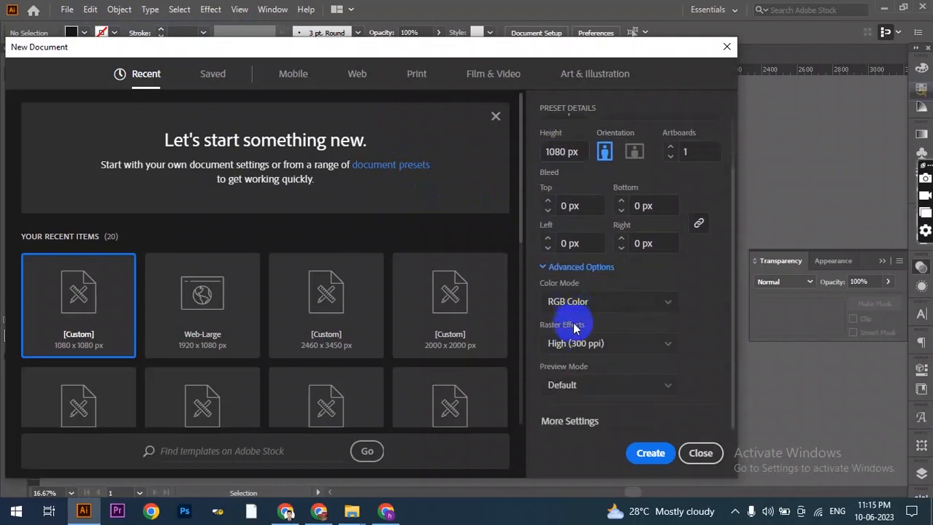
pyautogui.click(637, 451)
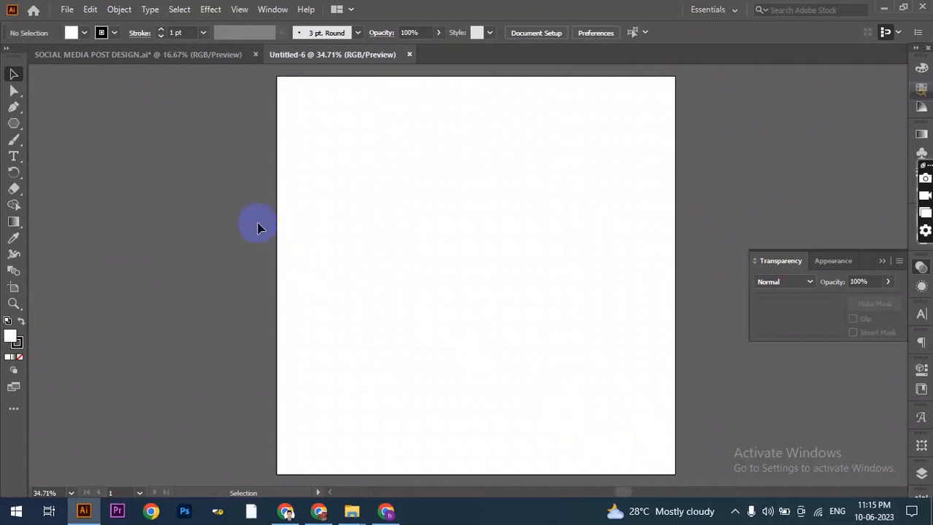
# Step: Bring the grouped design elements from SOCIAL MEDIA POST DESIGN.ai into the new document, placing them beside the artboard's left edge
pyautogui.click(71, 54)
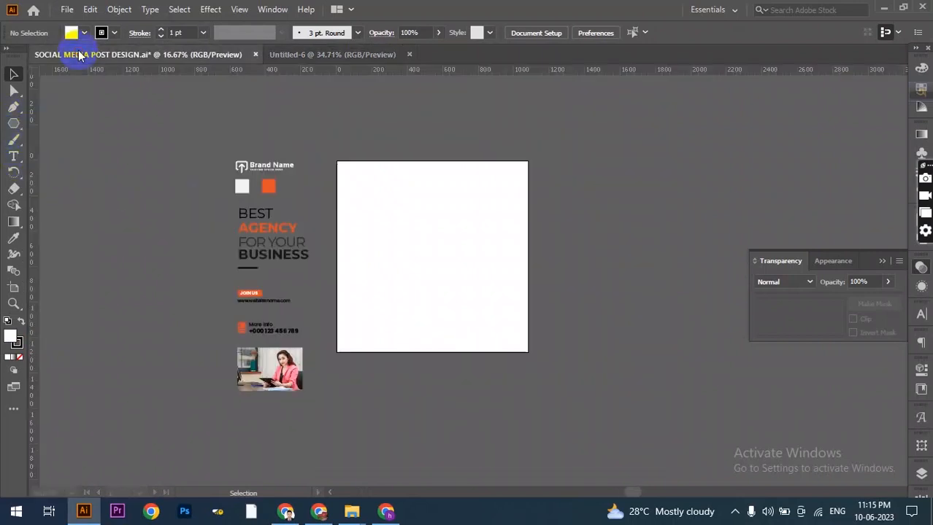
pyautogui.click(270, 189)
pyautogui.moveTo(269, 187); pyautogui.dragTo(358, 229)
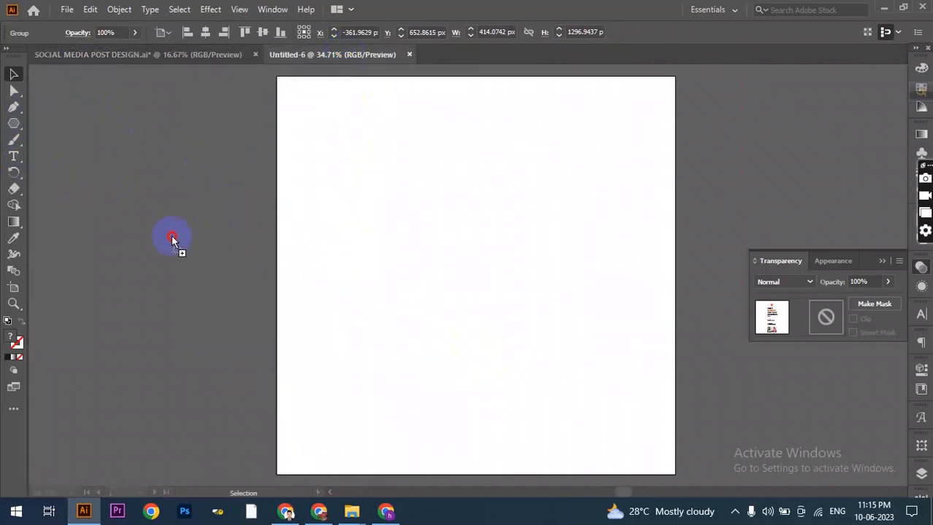
pyautogui.moveTo(172, 241); pyautogui.dragTo(167, 139)
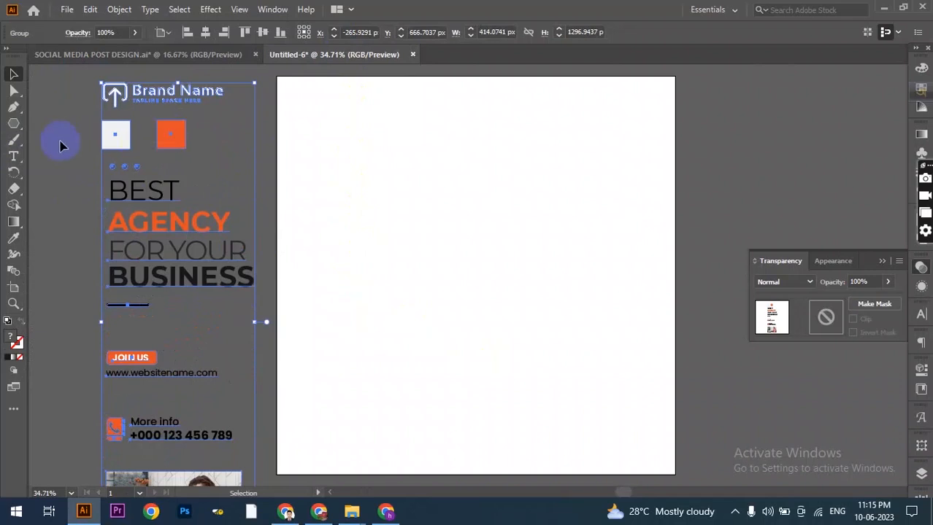
# Step: Create a 1080 x 1080 px rectangle and center it horizontally and vertically on the artboard
pyautogui.click(21, 130)
pyautogui.click(39, 125)
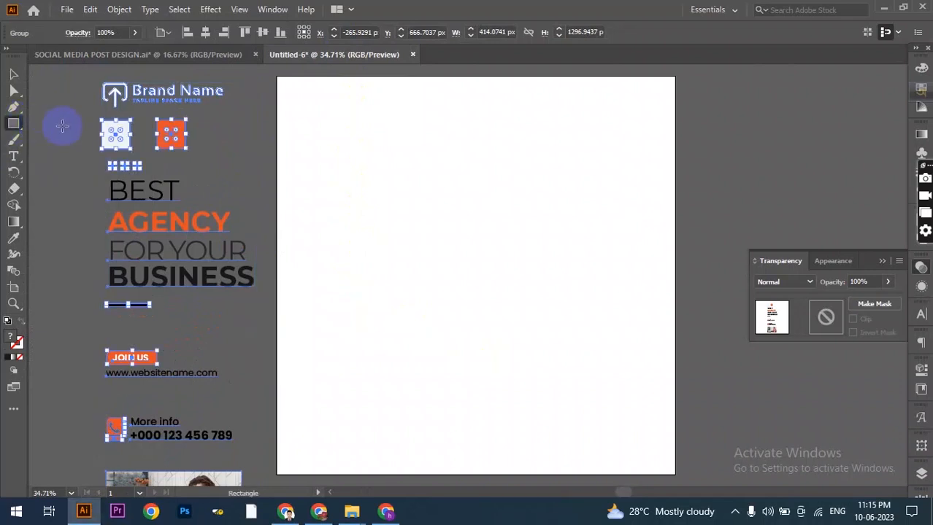
pyautogui.click(457, 214)
pyautogui.click(442, 278)
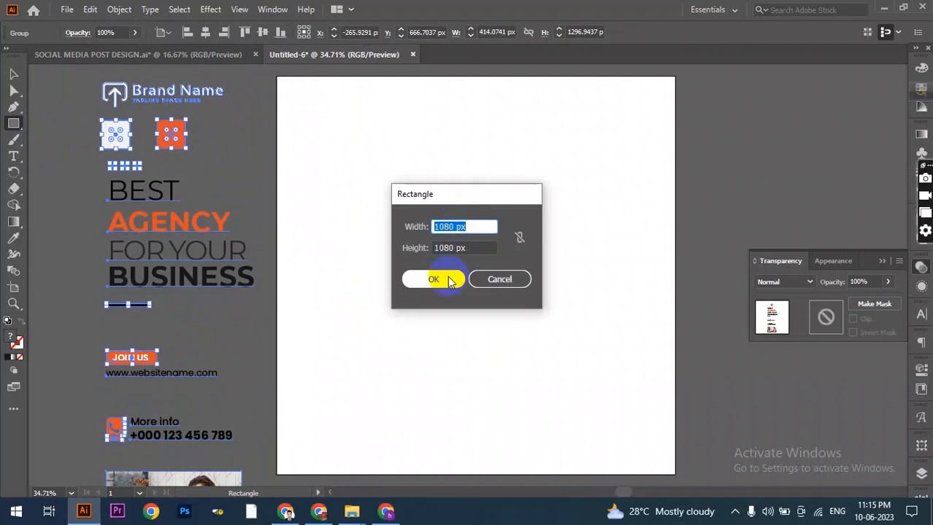
pyautogui.click(584, 34)
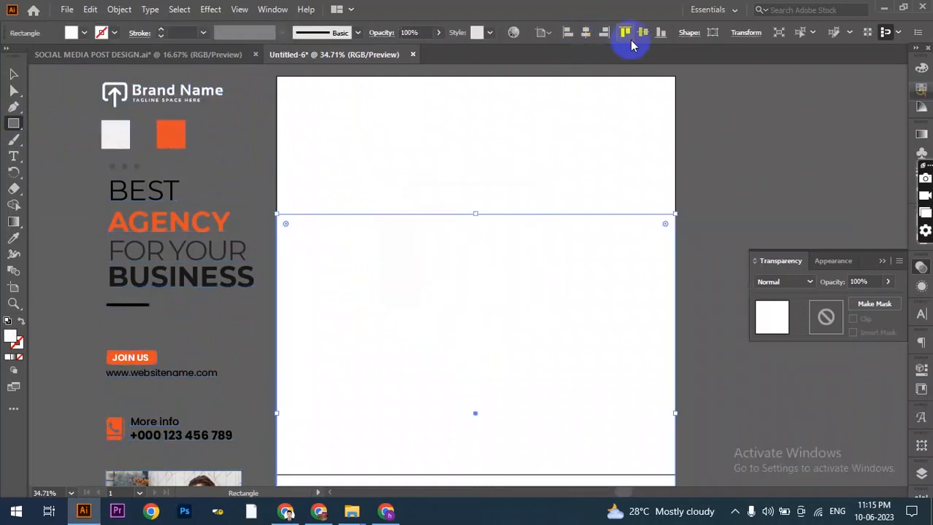
pyautogui.click(643, 32)
# Step: Draw a large hexagon over the artboard with the Polygon tool and fill it with the orange sampled from the swatch square
pyautogui.moveTo(13, 123); pyautogui.dragTo(63, 156)
pyautogui.moveTo(461, 211); pyautogui.dragTo(598, 312)
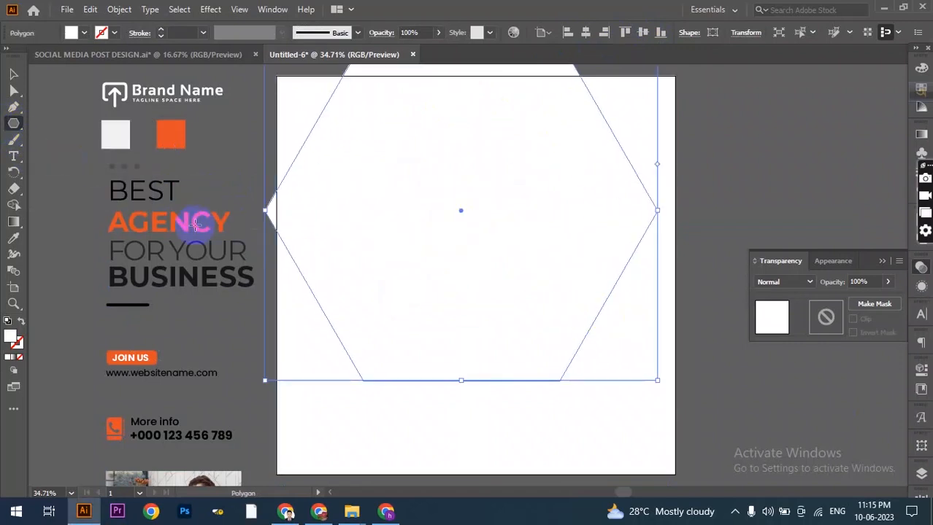
pyautogui.click(14, 237)
pyautogui.click(168, 138)
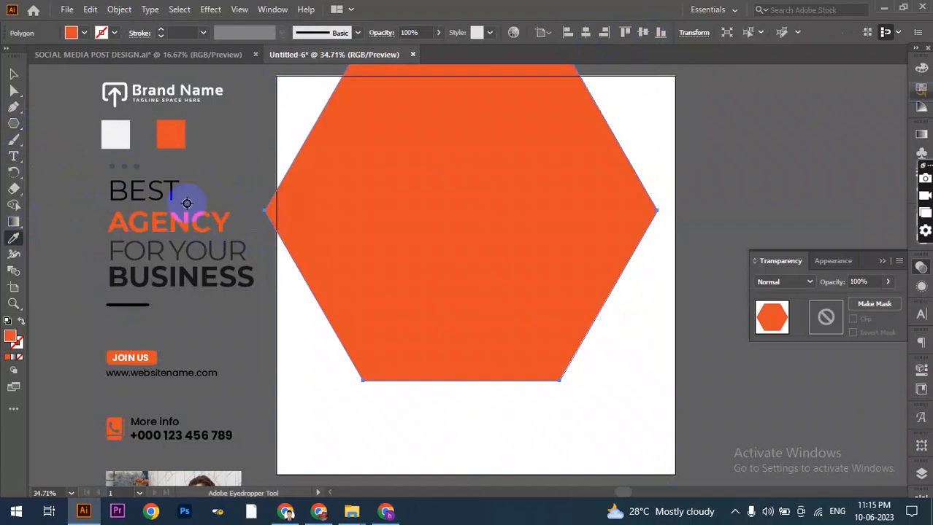
# Step: Move the orange hexagon over the artboard's right side and rotate it so that one corner points straight up
pyautogui.scroll(-1, 194, 253)
pyautogui.press('v')
pyautogui.moveTo(381, 235); pyautogui.dragTo(560, 305)
pyautogui.scroll(-1, 302, 267)
pyautogui.click(548, 277)
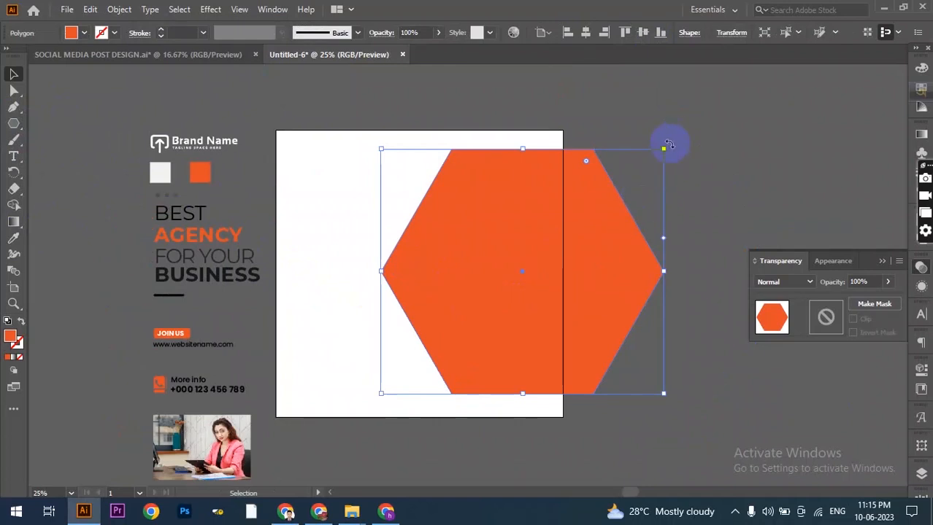
pyautogui.moveTo(668, 145); pyautogui.dragTo(601, 347)
# Step: Enlarge the hexagon beyond the artboard's height and round all of its corners
pyautogui.moveTo(642, 271); pyautogui.dragTo(715, 265)
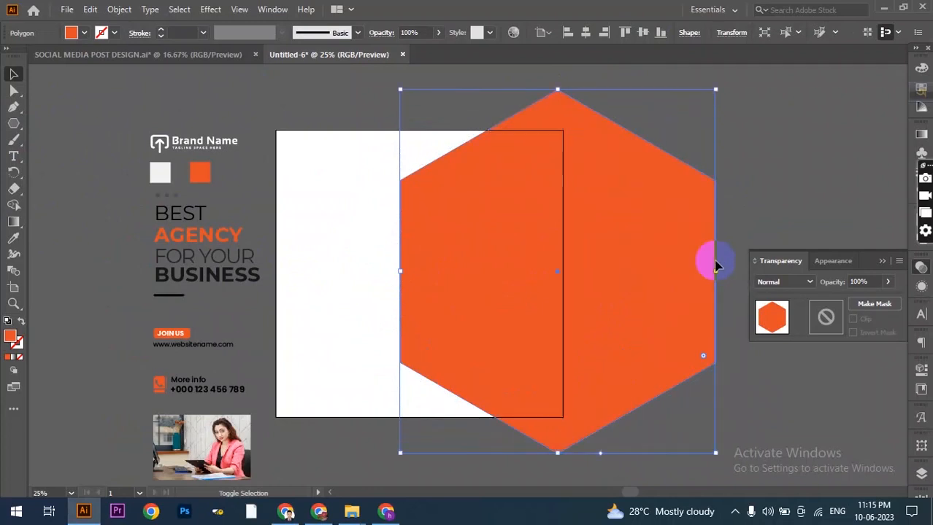
pyautogui.press('a')
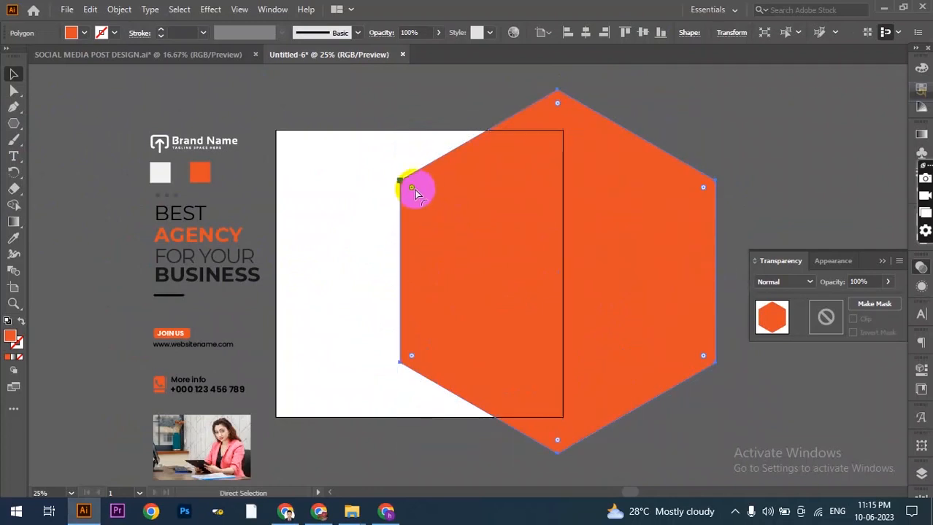
pyautogui.moveTo(454, 214); pyautogui.dragTo(488, 274)
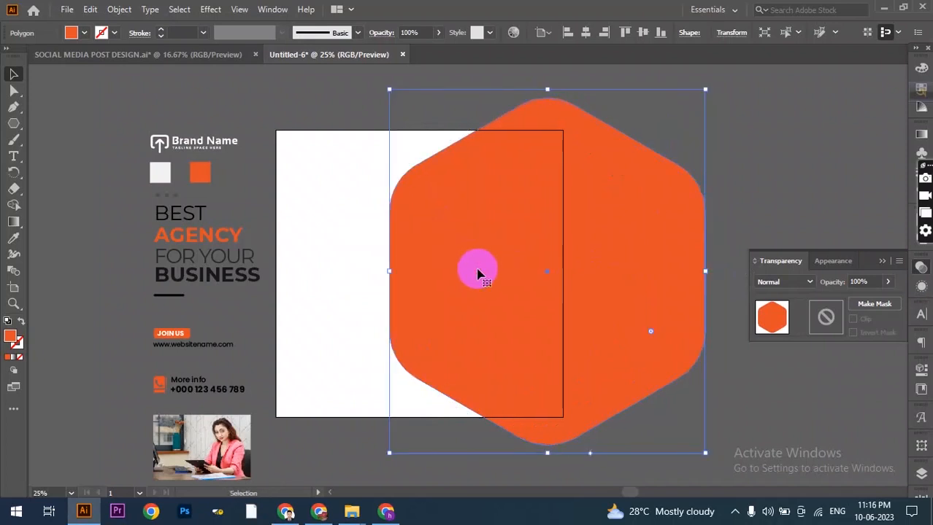
# Step: Paste a copy of the rounded hexagon in front and shift it slightly to the right of the original
pyautogui.click(91, 10)
pyautogui.click(91, 10)
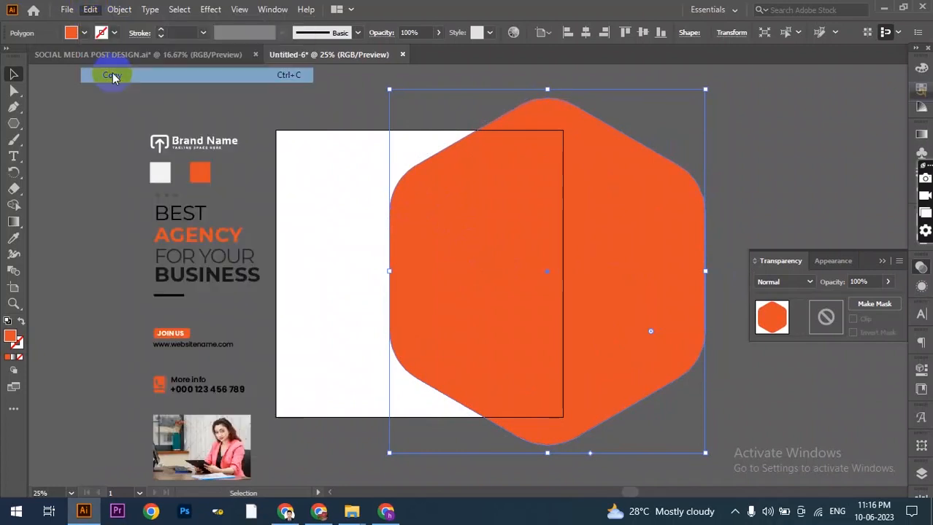
pyautogui.click(91, 10)
pyautogui.moveTo(533, 288); pyautogui.dragTo(452, 280)
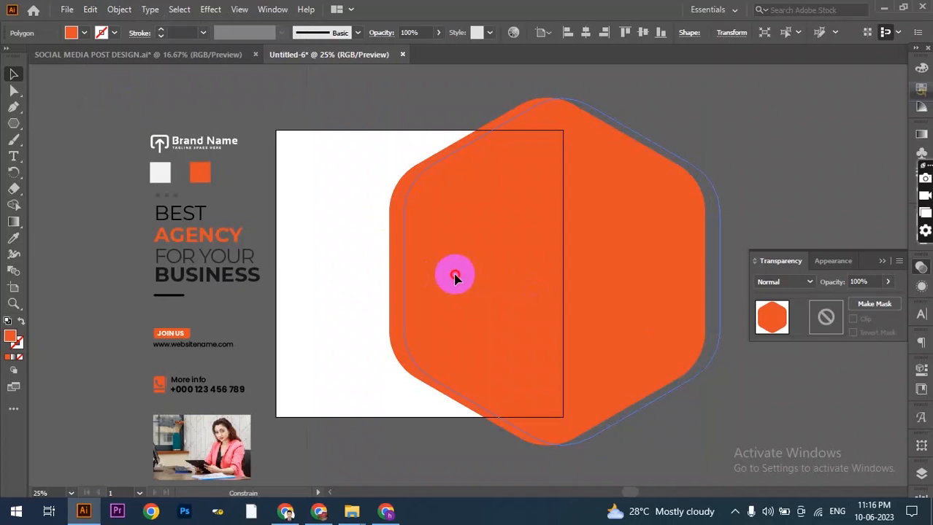
pyautogui.moveTo(455, 277); pyautogui.dragTo(454, 274)
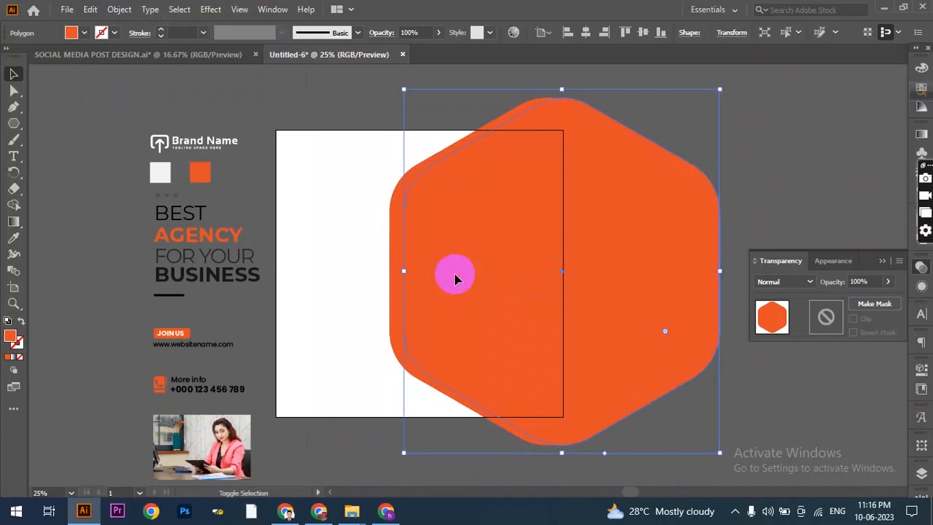
# Step: Fill the front hexagon with the white sampled from the background rectangle
pyautogui.click(15, 238)
pyautogui.click(317, 211)
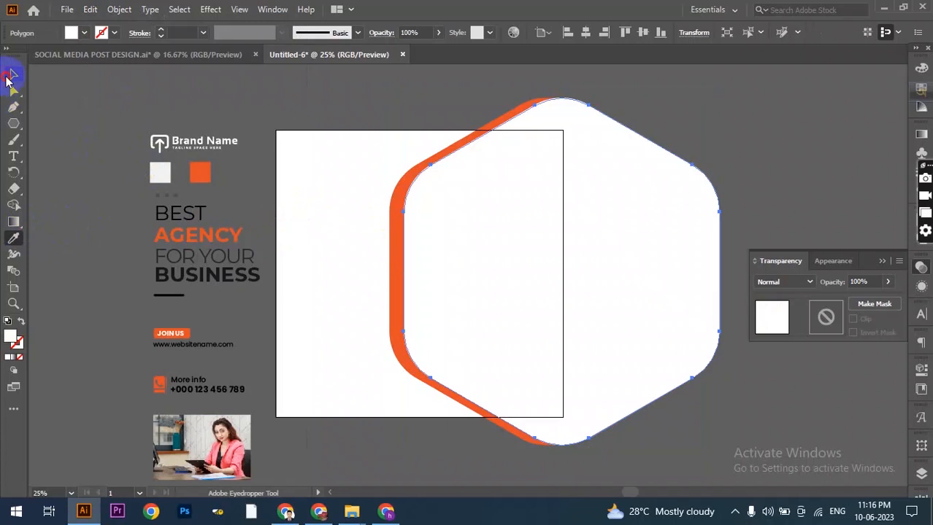
pyautogui.click(14, 74)
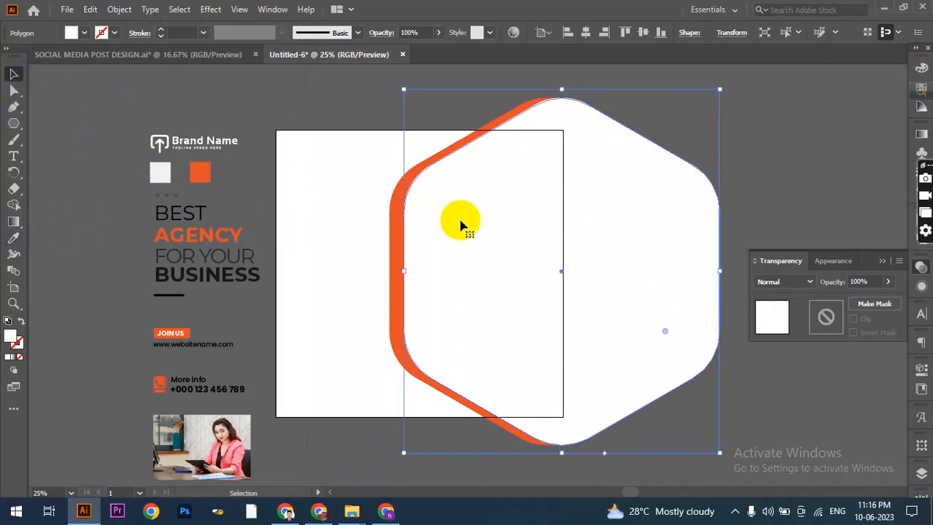
# Step: Paste a copy of the white hexagon in front and move it right so only its left edge overlaps the artboard
pyautogui.click(88, 10)
pyautogui.click(115, 78)
pyautogui.click(89, 9)
pyautogui.click(125, 102)
pyautogui.moveTo(482, 267); pyautogui.dragTo(634, 271)
# Step: Fill the rightmost hexagon with the orange sampled from the swatch square
pyautogui.click(13, 237)
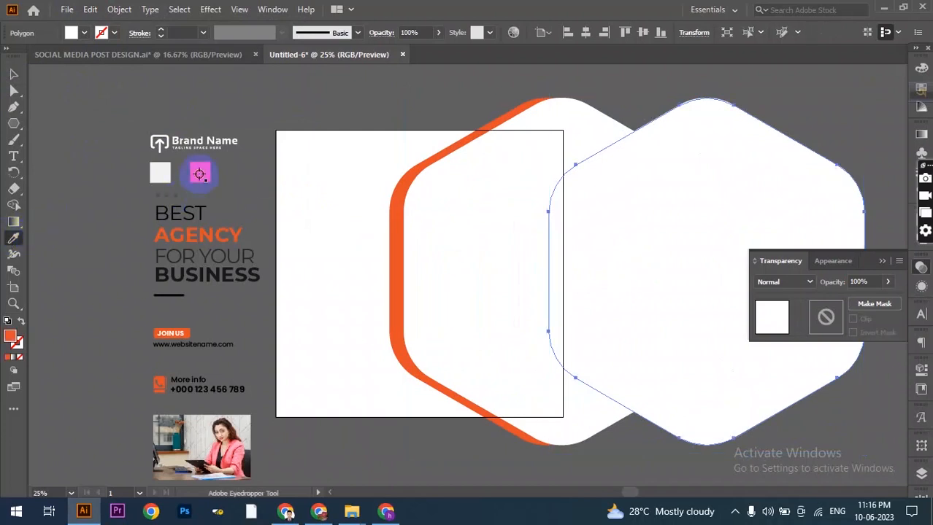
pyautogui.click(200, 173)
pyautogui.click(13, 74)
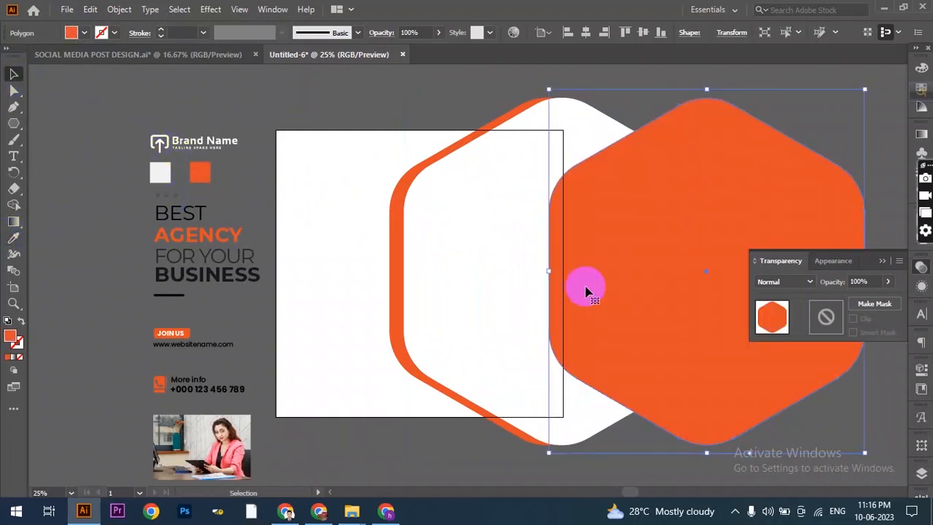
# Step: Paste a copy of the rightmost orange hexagon in front of the original
pyautogui.scroll(-2, 559, 278)
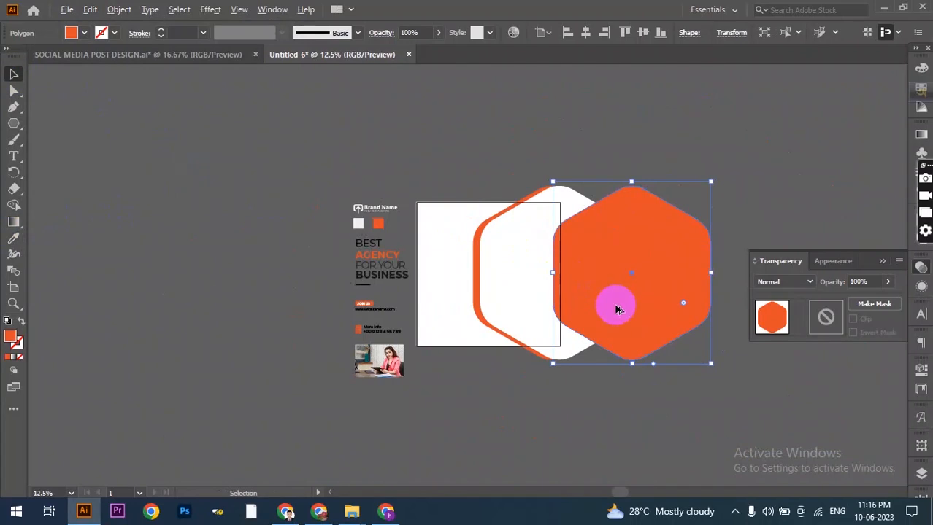
pyautogui.click(90, 9)
pyautogui.click(118, 75)
pyautogui.click(90, 11)
pyautogui.click(135, 102)
pyautogui.click(600, 312)
# Step: Move the copied orange hexagon over the artboard's lower edge and scale it down proportionally to fit within the artboard's width
pyautogui.moveTo(600, 313); pyautogui.dragTo(438, 395)
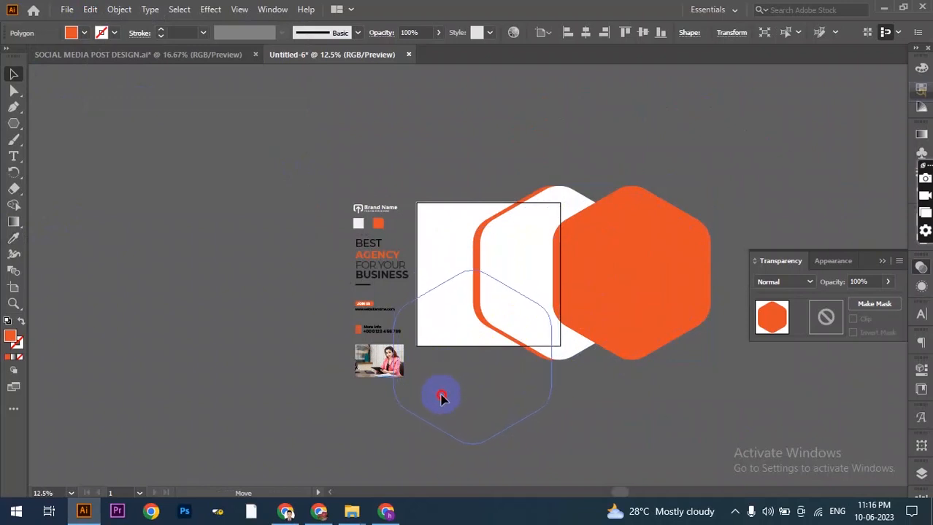
pyautogui.moveTo(445, 400); pyautogui.dragTo(445, 400)
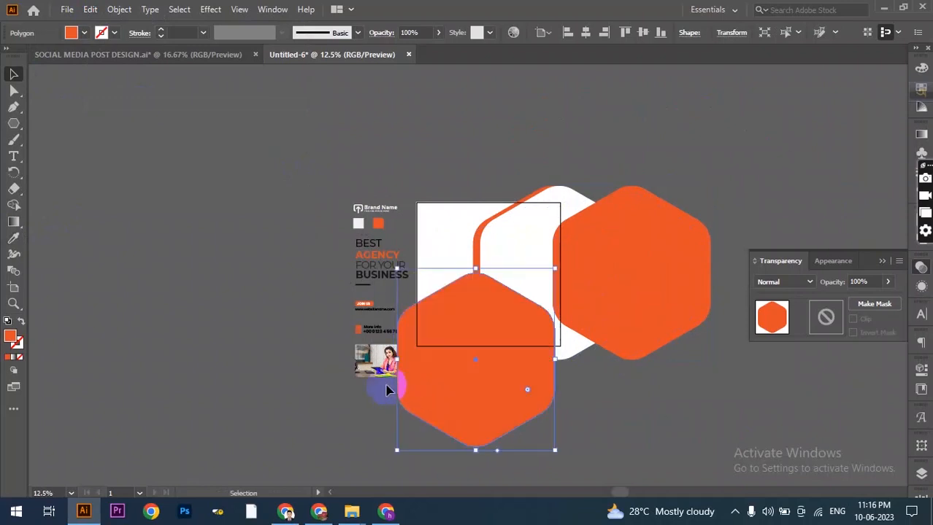
pyautogui.moveTo(398, 360); pyautogui.dragTo(422, 358)
pyautogui.click(480, 321)
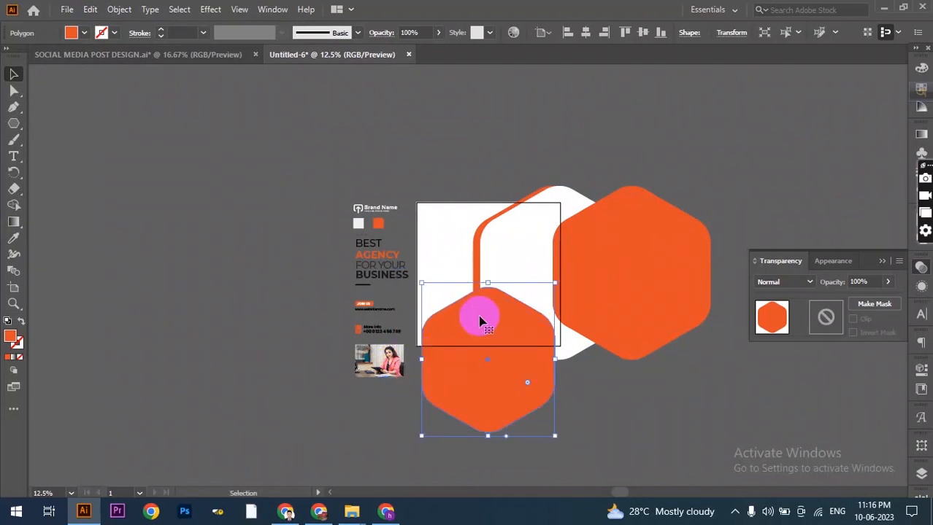
# Step: Fill the lower hexagon with the light gray sampled from the swatch square
pyautogui.scroll(2, 500, 375)
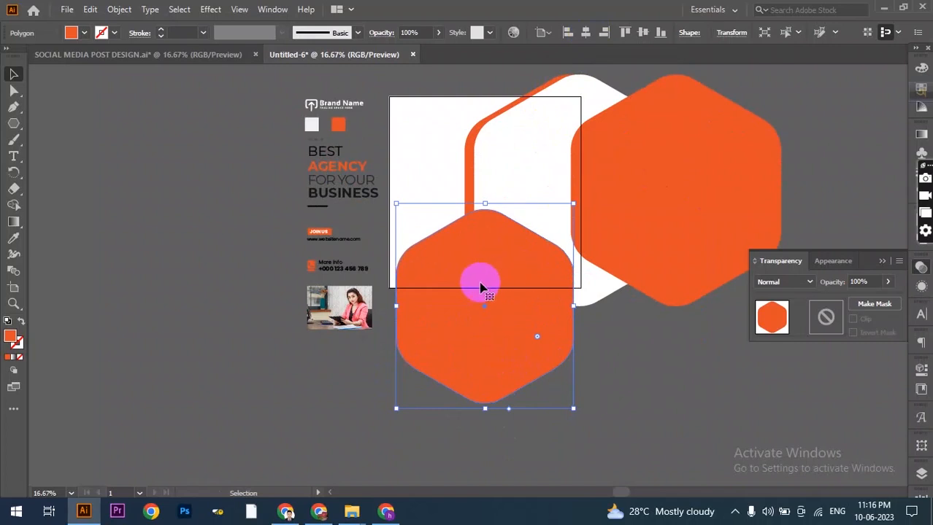
pyautogui.keyDown('ctrl'); pyautogui.click(460, 281); pyautogui.keyUp('ctrl')
pyautogui.scroll(3, 206, 233)
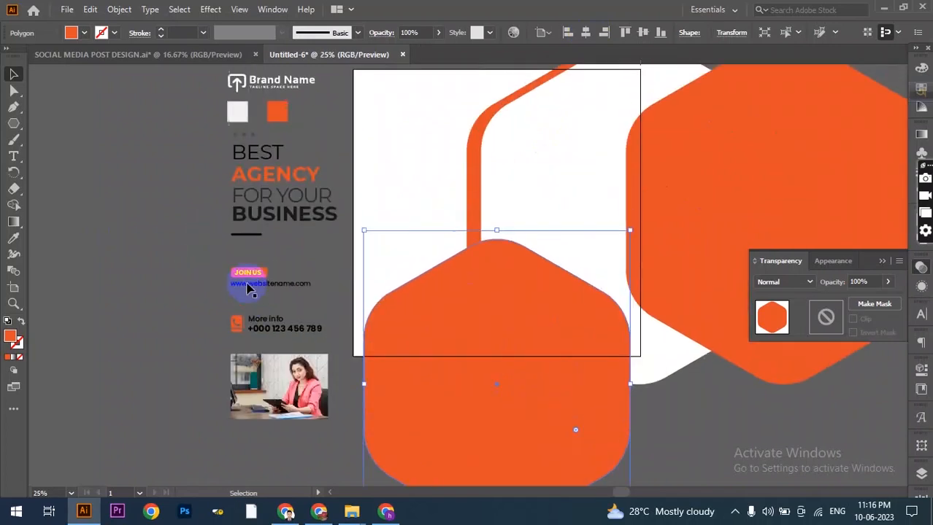
pyautogui.click(13, 240)
pyautogui.click(240, 111)
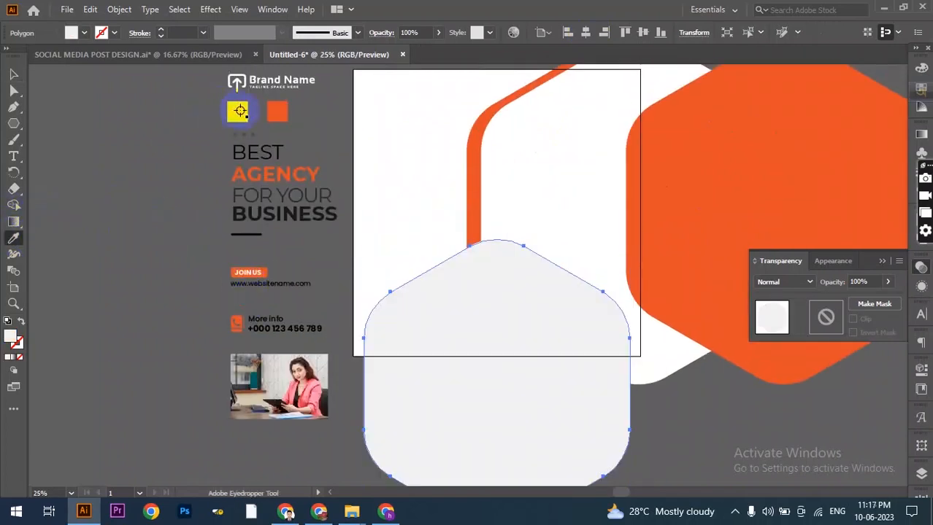
pyautogui.click(13, 74)
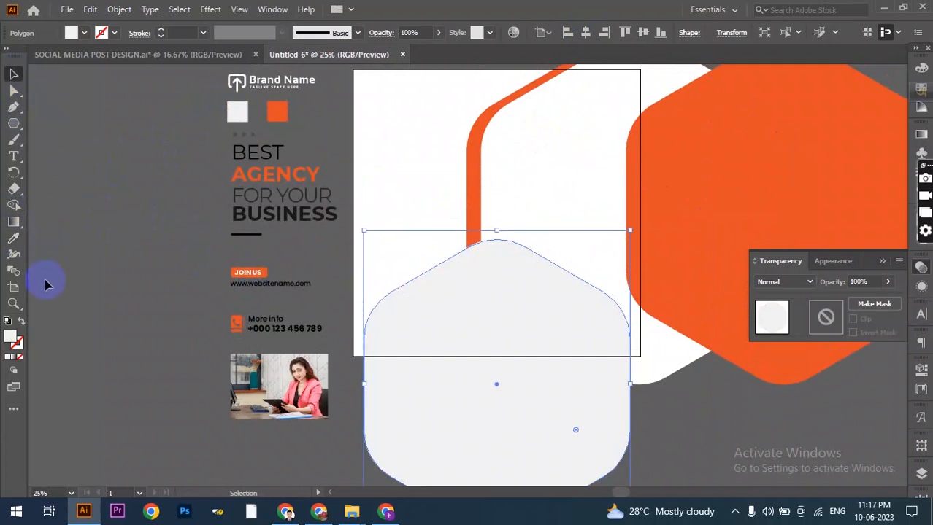
# Step: Swap the lower hexagon's fill and stroke colors and set its stroke weight to 44 pt
pyautogui.click(22, 322)
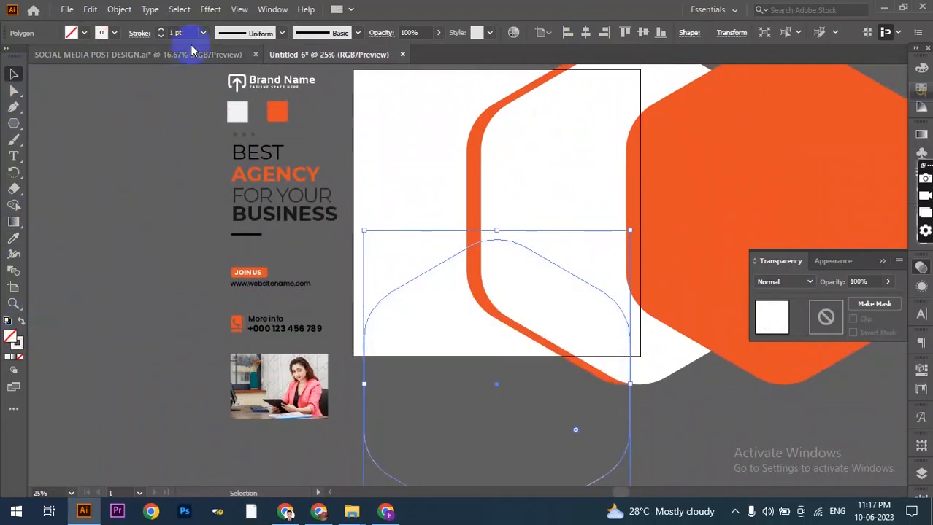
pyautogui.click(162, 33)
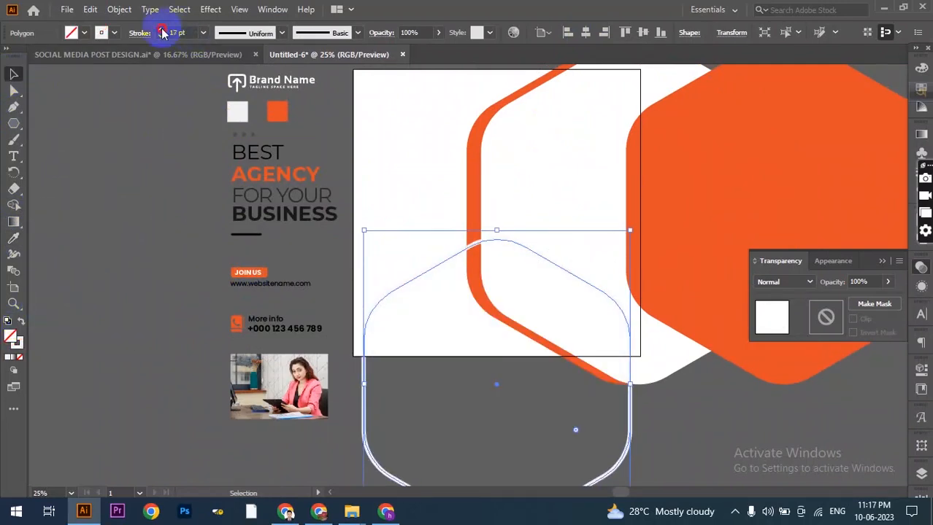
pyautogui.click(162, 32)
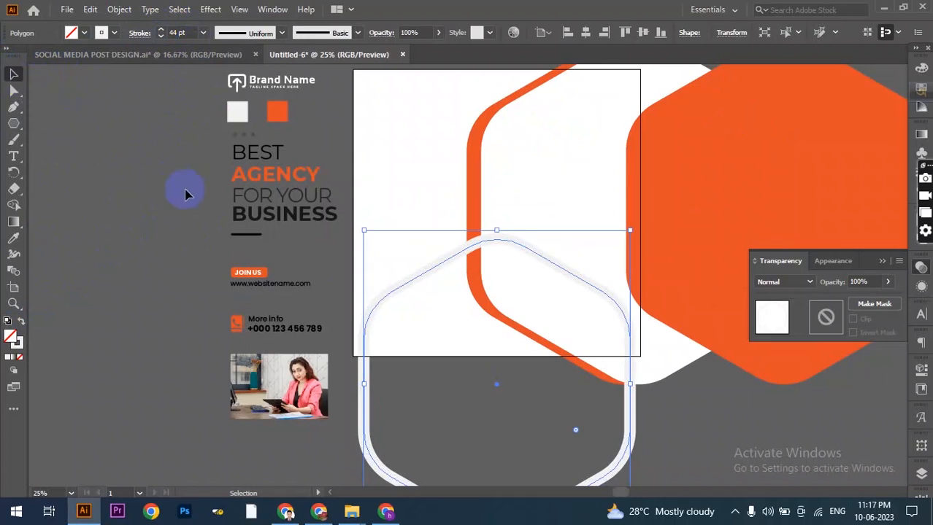
# Step: Expand the lower hexagon's light gray stroke into a filled outline shape
pyautogui.scroll(1, 189, 194)
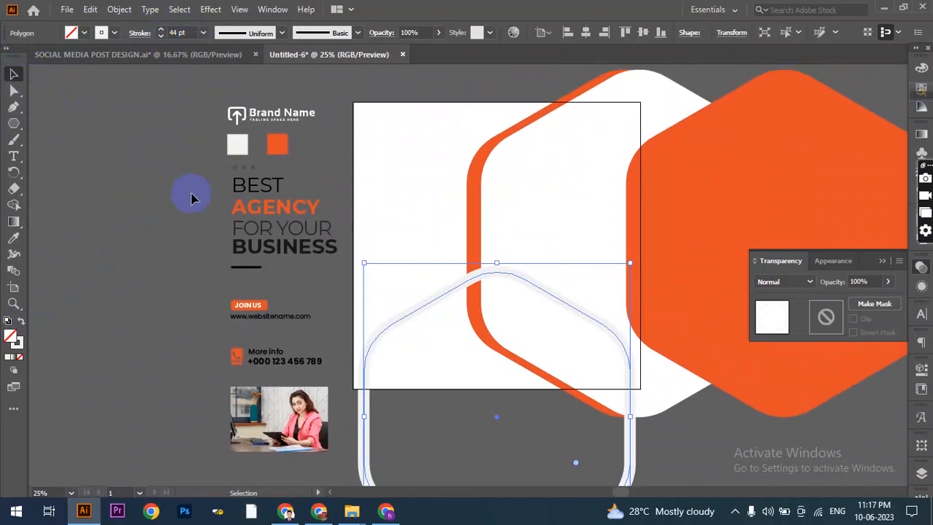
pyautogui.click(120, 14)
pyautogui.click(177, 162)
pyautogui.click(432, 334)
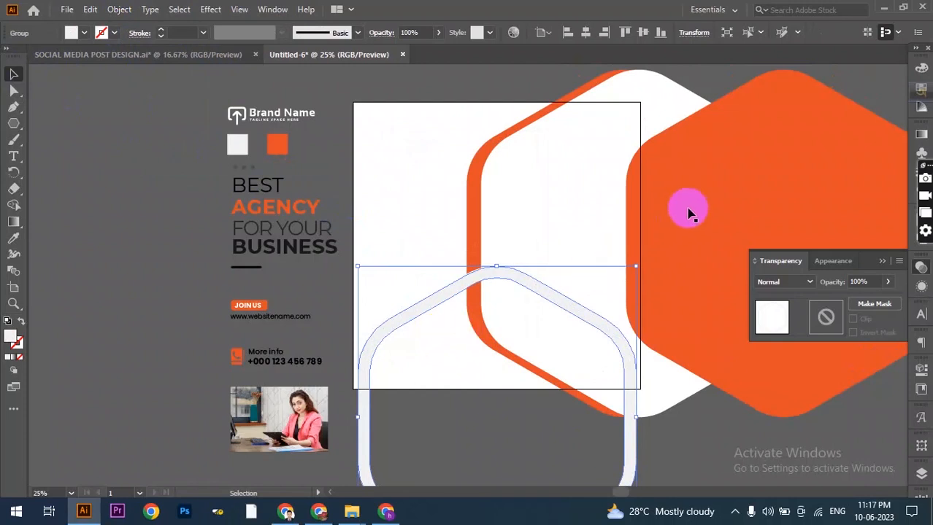
# Step: Copy the large orange hexagon, paste it in front, and scale the copy down into the artboard's upper-left corner
pyautogui.click(687, 208)
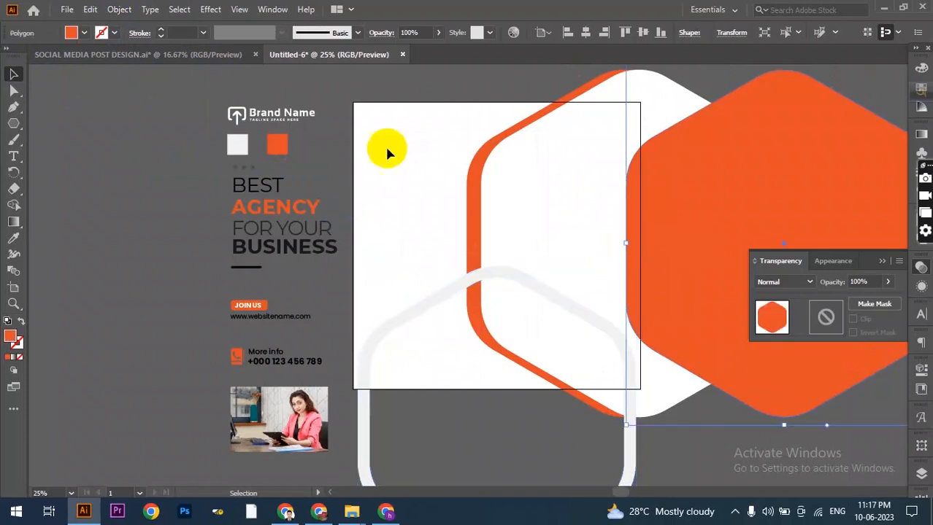
pyautogui.click(90, 10)
pyautogui.click(93, 9)
pyautogui.click(90, 9)
pyautogui.click(142, 105)
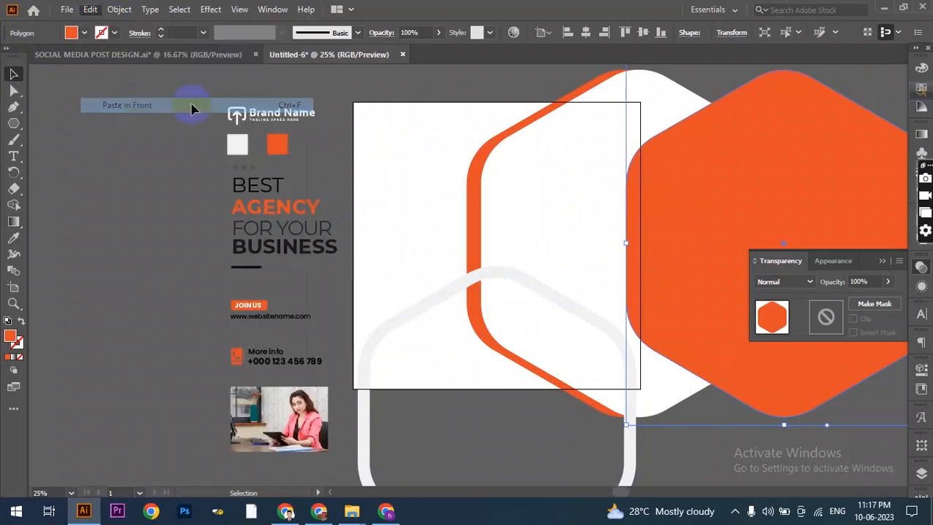
pyautogui.moveTo(770, 213); pyautogui.dragTo(500, 140)
pyautogui.moveTo(669, 170); pyautogui.dragTo(492, 162)
pyautogui.click(432, 175)
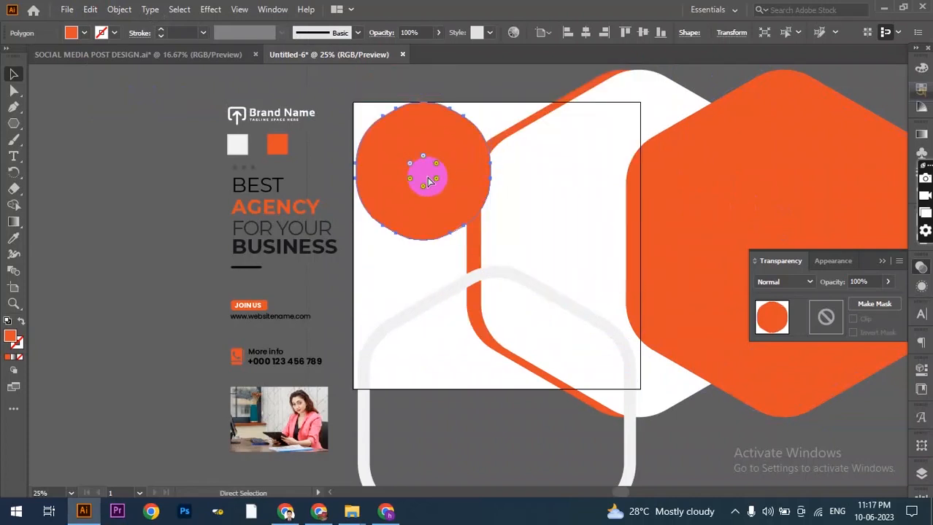
# Step: Reduce the small hexagon's corner radius to about 56 px and move it across the artboard's upper-left corner
pyautogui.click(14, 90)
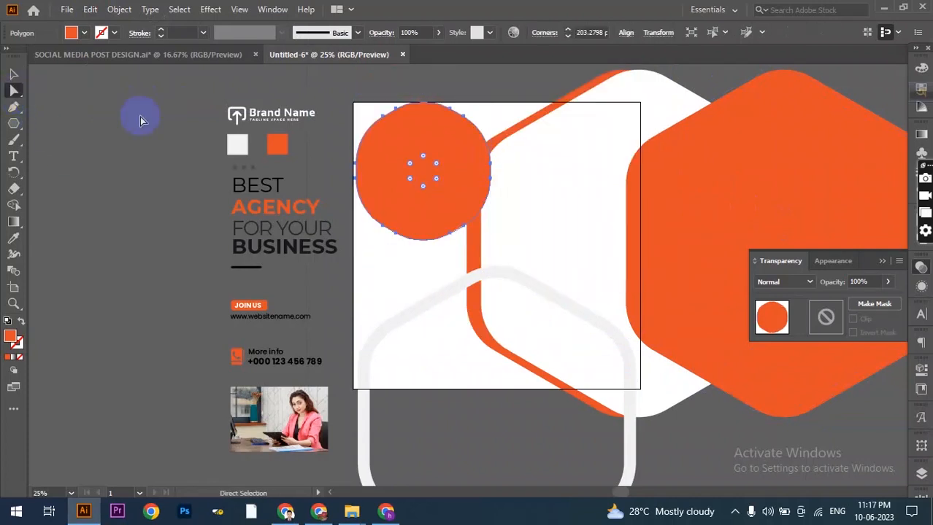
pyautogui.moveTo(435, 168); pyautogui.dragTo(377, 104)
pyautogui.click(422, 180)
pyautogui.scroll(7, 429, 175)
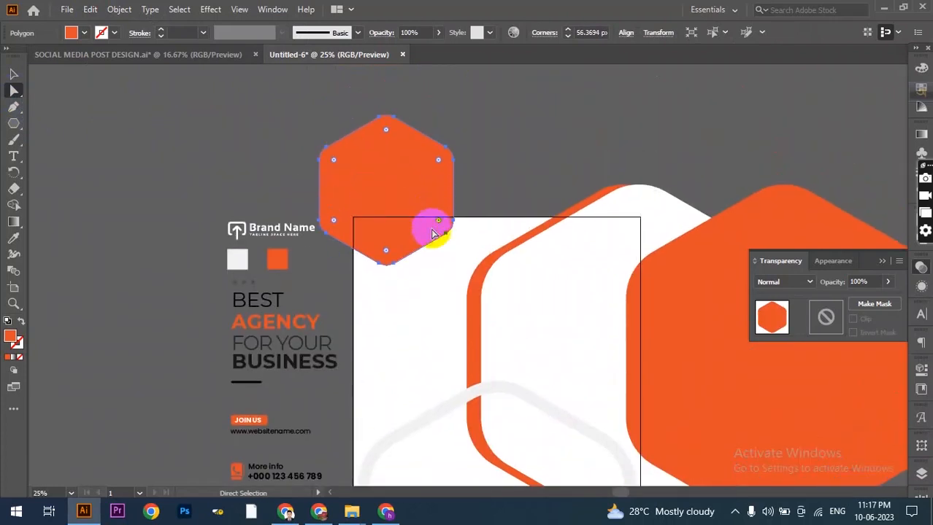
# Step: Enlarge the small orange hexagon slightly and proportionally, still overlapping the artboard's upper-left corner
pyautogui.scroll(1, 434, 219)
pyautogui.click(12, 76)
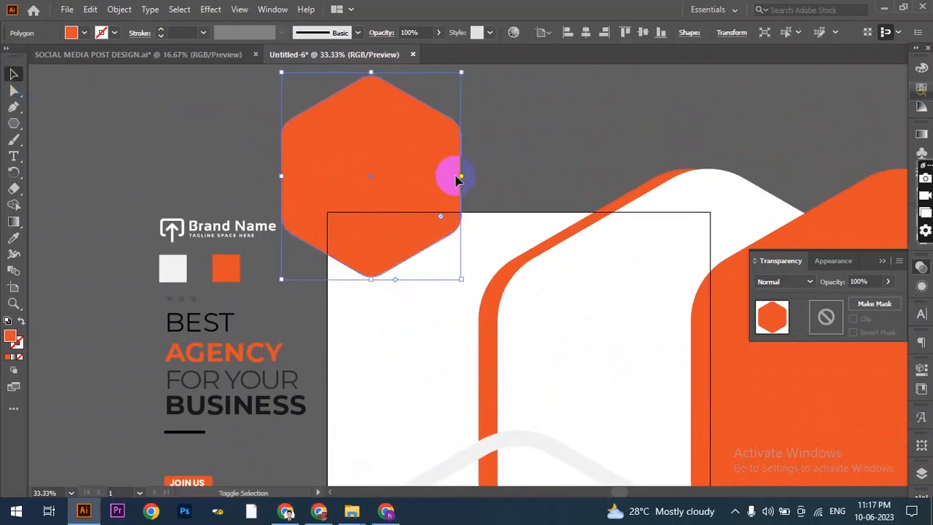
pyautogui.moveTo(460, 177)
pyautogui.mouseDown()
pyautogui.moveTo(488, 175)
pyautogui.moveTo(460, 174)
pyautogui.moveTo(454, 152)
pyautogui.moveTo(462, 173)
pyautogui.mouseUp()
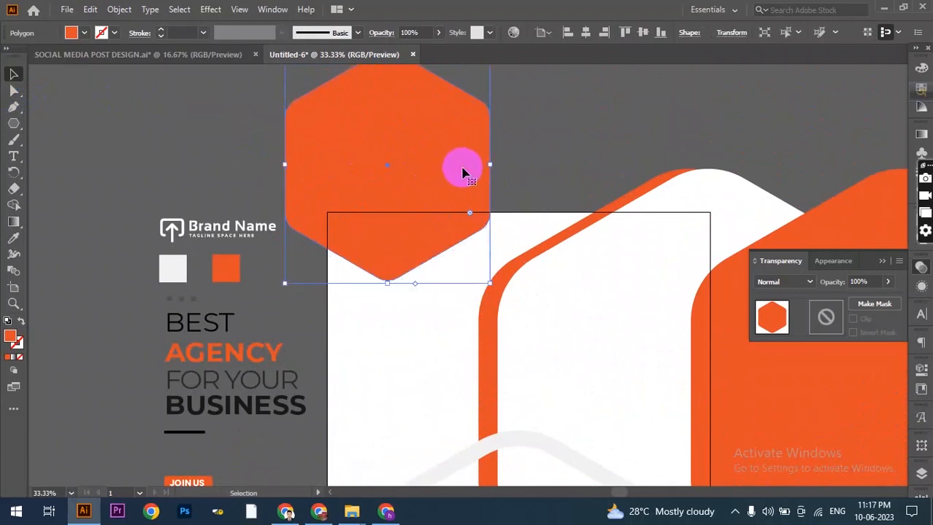
pyautogui.scroll(-3, 463, 168)
pyautogui.keyDown('alt'); pyautogui.scroll(-1, 377, 233); pyautogui.keyUp('alt')
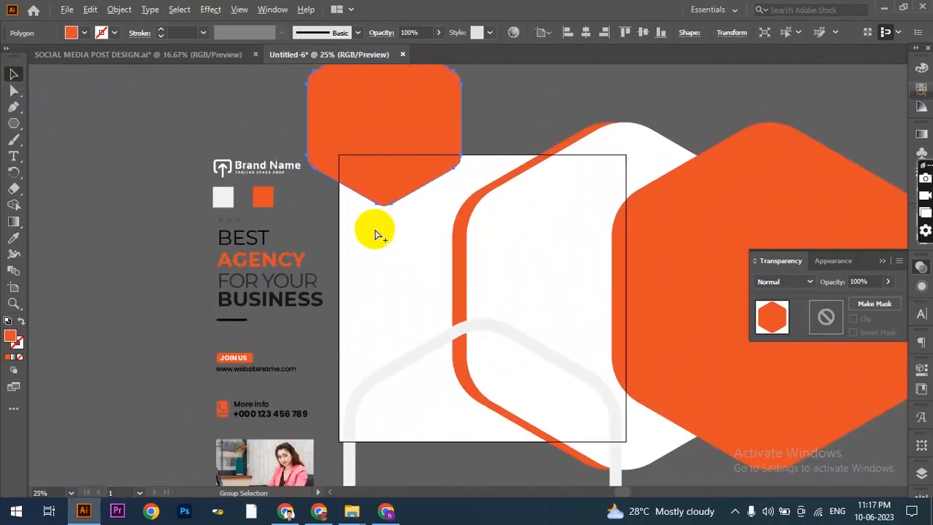
# Step: Round the small orange hexagon's corners further to a radius of about 95 px
pyautogui.click(13, 91)
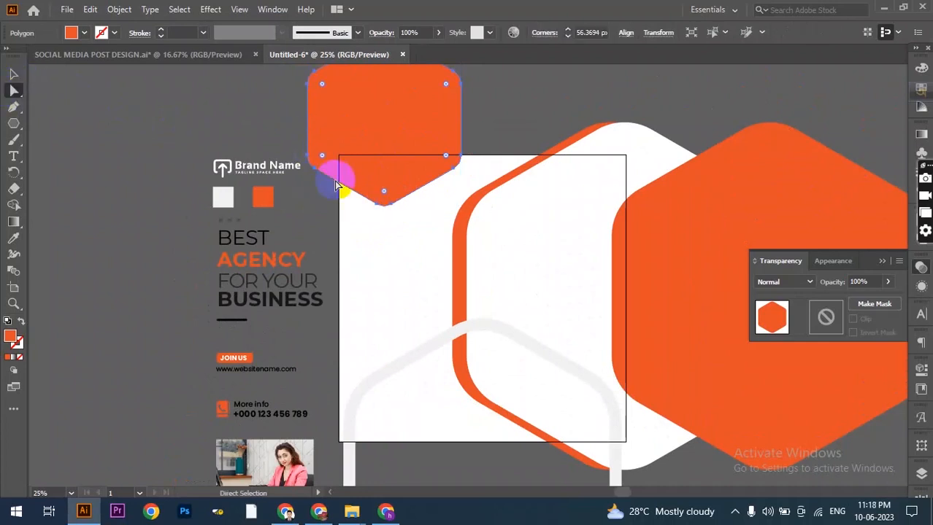
pyautogui.click(382, 186)
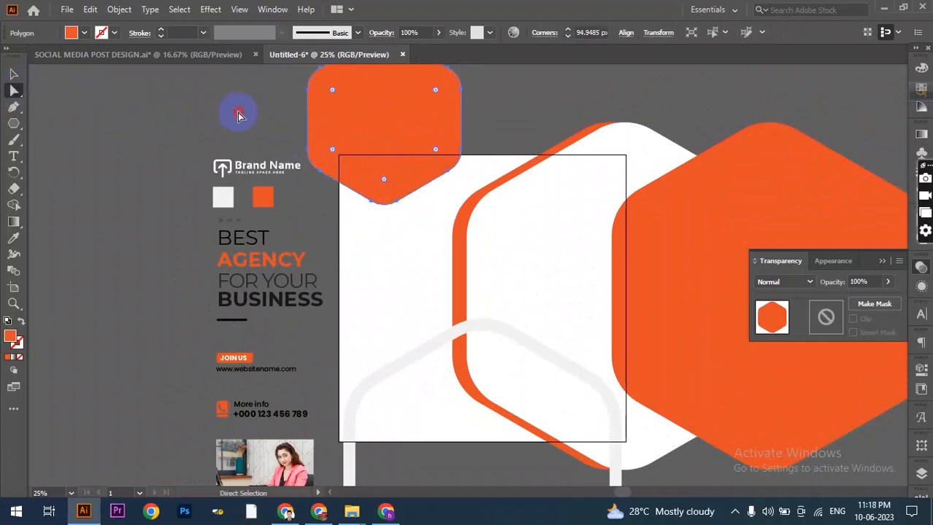
pyautogui.click(240, 135)
# Step: Copy the small orange hexagon, paste it in front, and move the copy across the artboard's lower edge inside the gray outline
pyautogui.keyDown('alt'); pyautogui.scroll(-2, 350, 150); pyautogui.keyUp('alt')
pyautogui.scroll(-1, 361, 135)
pyautogui.click(365, 122)
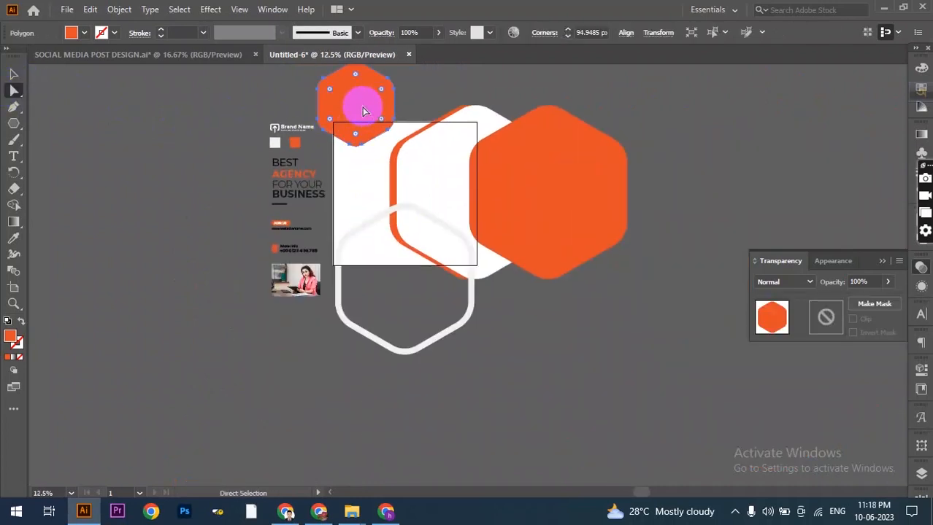
pyautogui.click(13, 73)
pyautogui.click(90, 10)
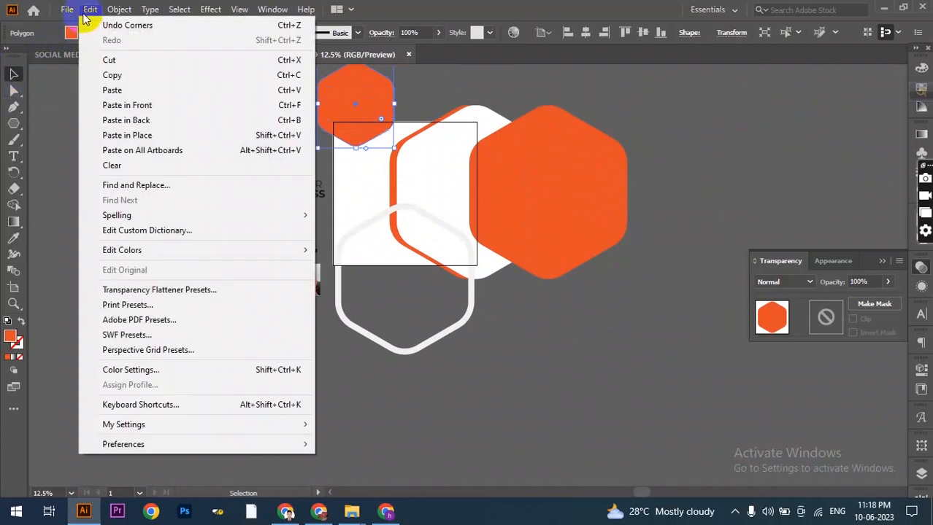
pyautogui.click(113, 61)
pyautogui.click(91, 11)
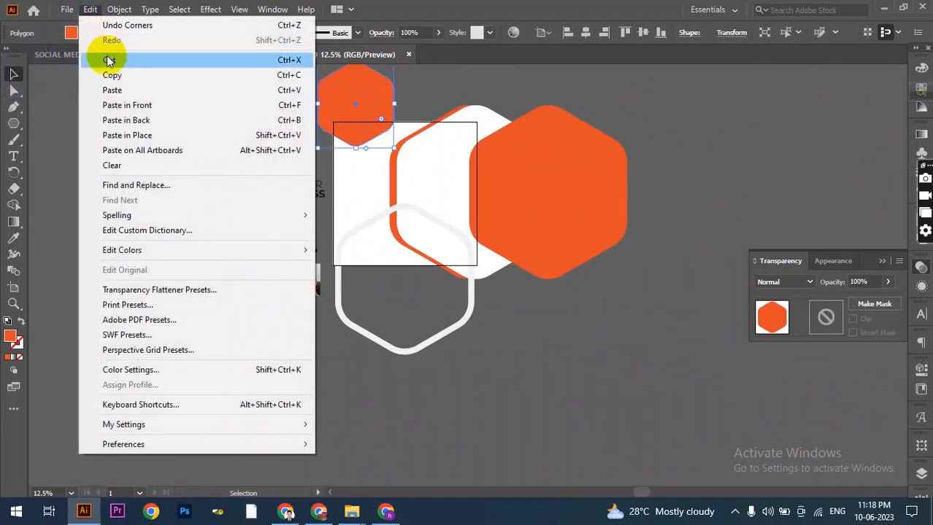
pyautogui.click(127, 105)
pyautogui.moveTo(349, 90); pyautogui.dragTo(387, 290)
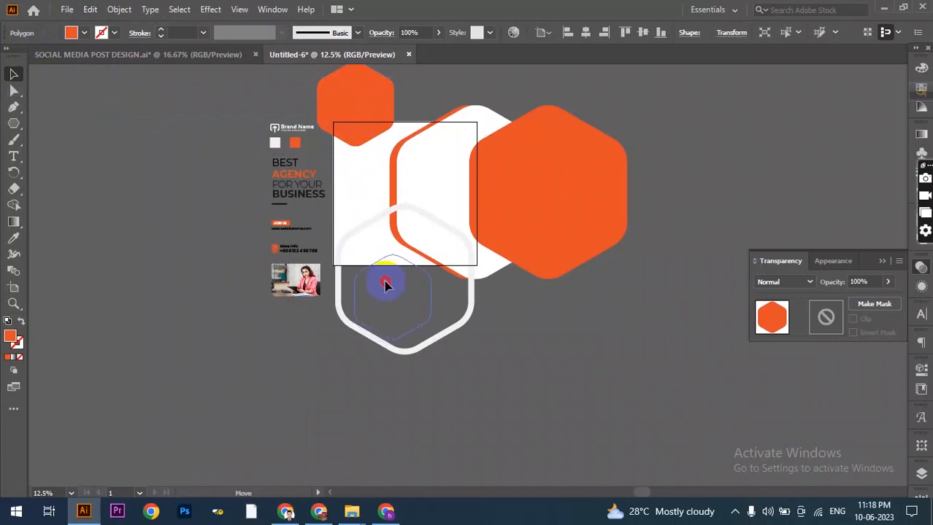
pyautogui.moveTo(387, 286); pyautogui.dragTo(386, 288)
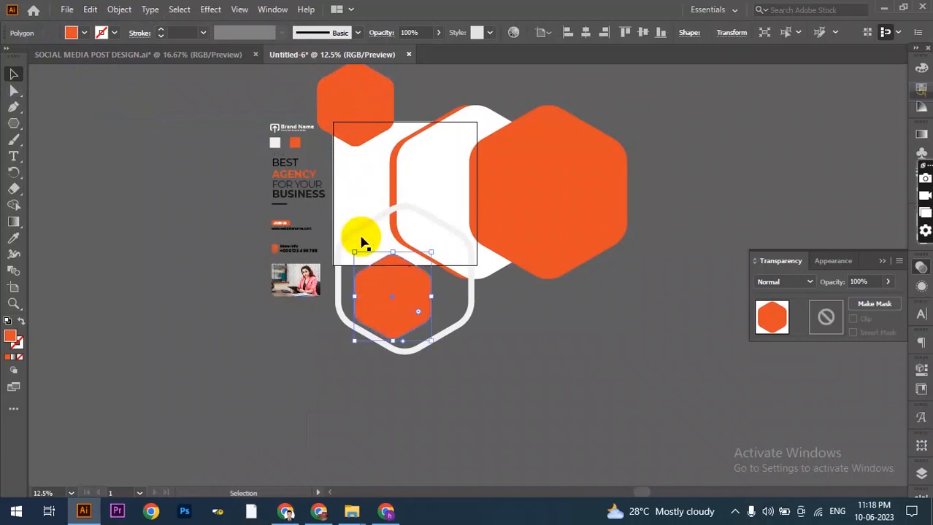
# Step: Select the background and all hexagons and trim away every part outside the artboard with the Shape Builder tool
pyautogui.click(361, 179)
pyautogui.moveTo(555, 92); pyautogui.dragTo(332, 301)
pyautogui.scroll(2, 444, 198)
pyautogui.click(14, 207)
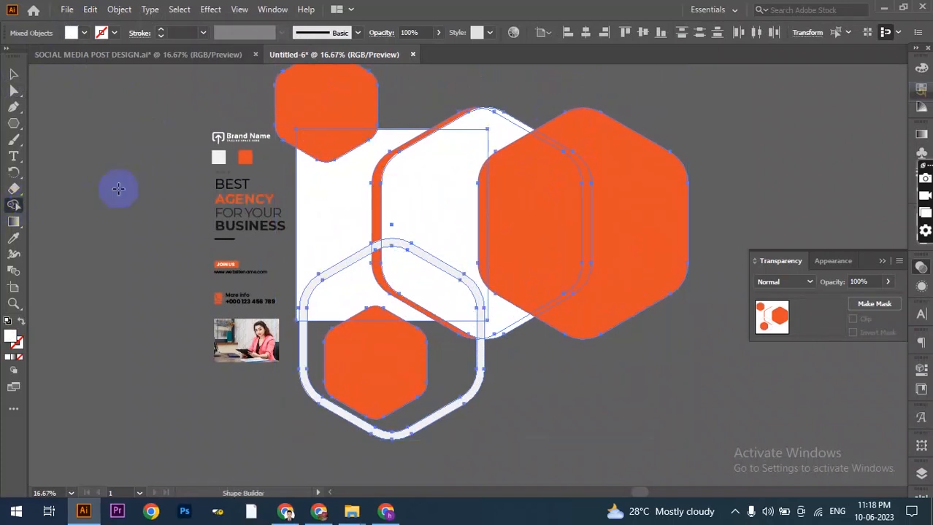
pyautogui.keyDown('alt'); pyautogui.click(349, 93); pyautogui.keyUp('alt')
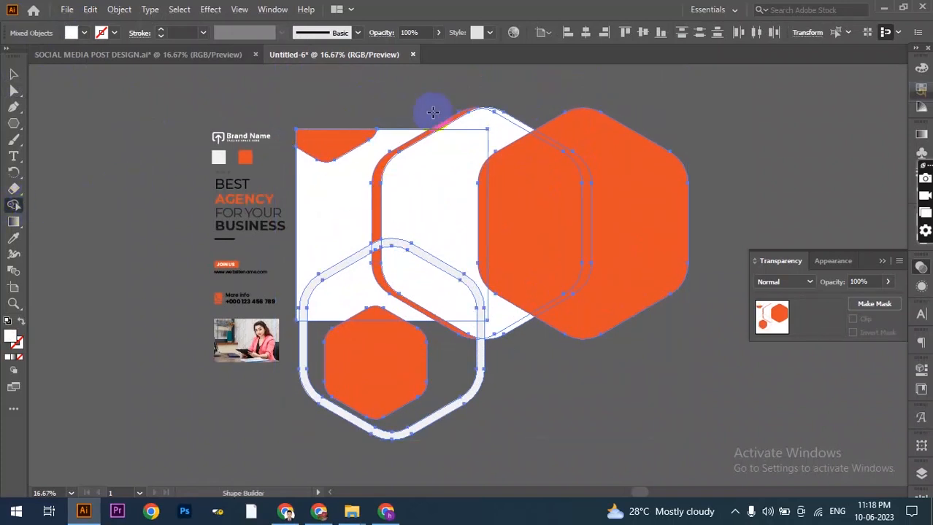
pyautogui.moveTo(451, 113)
pyautogui.mouseDown()
pyautogui.moveTo(590, 134)
pyautogui.moveTo(570, 144)
pyautogui.moveTo(554, 182)
pyautogui.moveTo(522, 333)
pyautogui.moveTo(491, 343)
pyautogui.moveTo(462, 331)
pyautogui.moveTo(297, 368)
pyautogui.mouseUp()
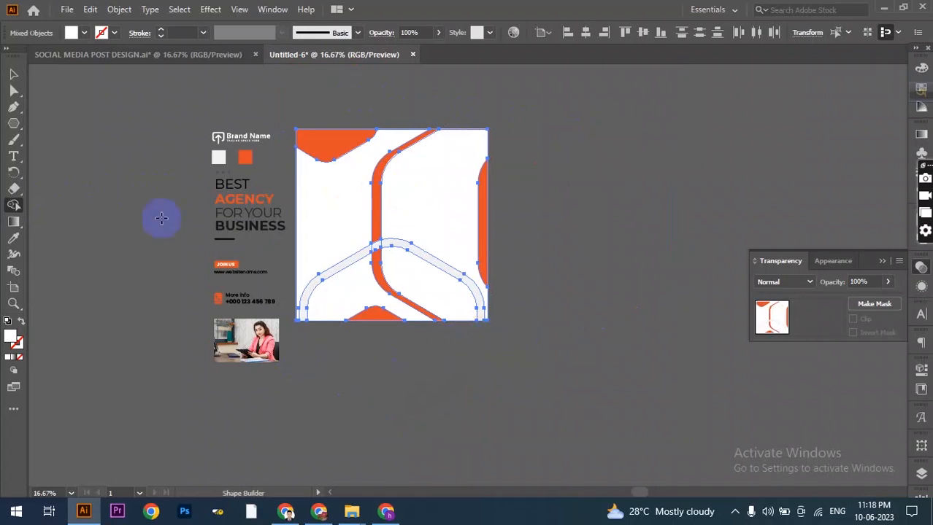
pyautogui.click(13, 74)
pyautogui.click(562, 177)
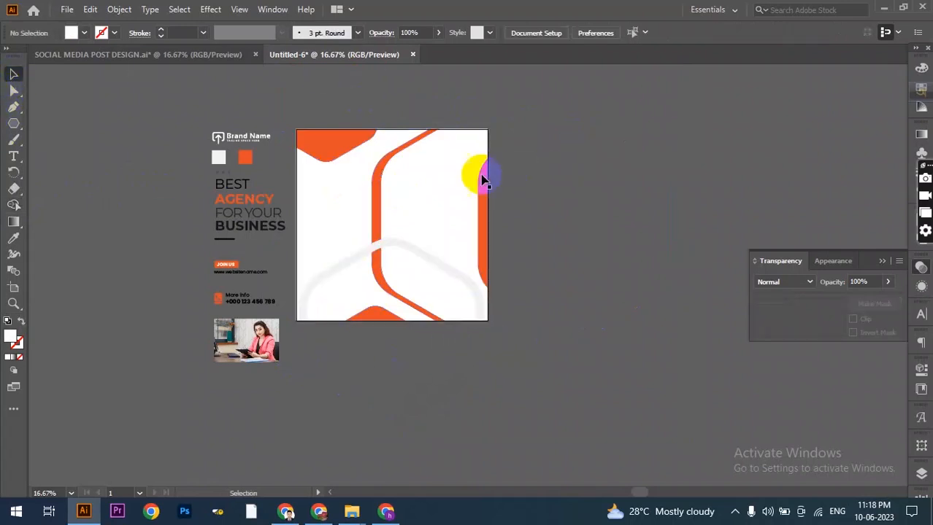
# Step: Ungroup the logo, text and photo content beside the artboard
pyautogui.click(228, 352)
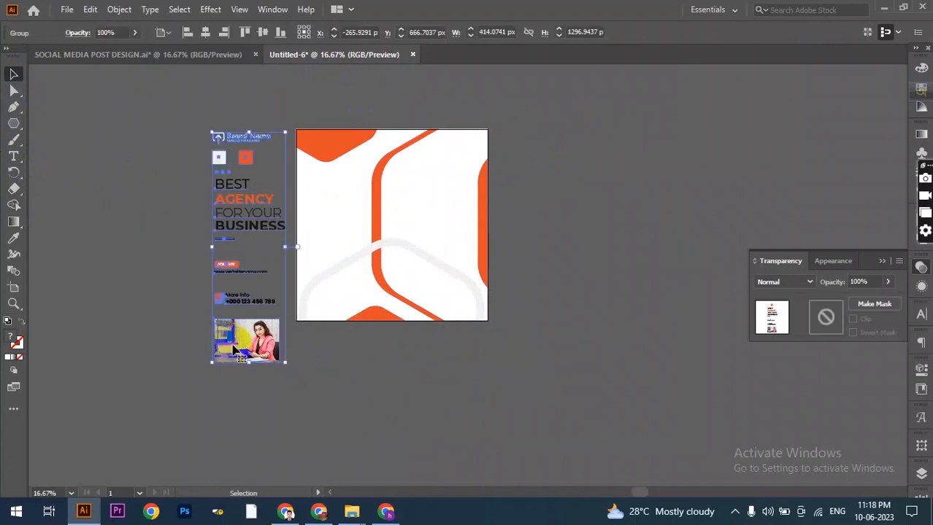
pyautogui.rightClick(231, 357)
pyautogui.click(286, 219)
pyautogui.click(335, 431)
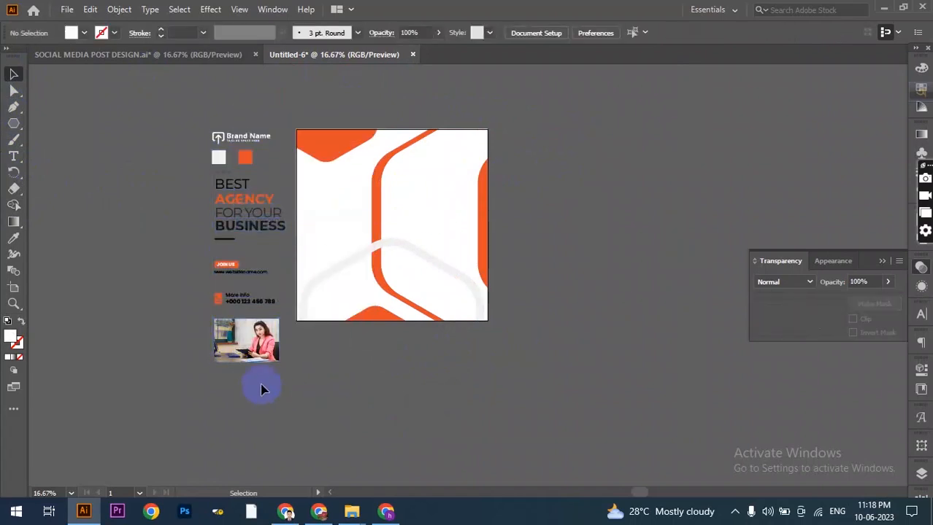
# Step: Move the office photo over the artboard's right side and enlarge it proportionally across the white hexagon's width
pyautogui.click(251, 353)
pyautogui.moveTo(264, 343); pyautogui.dragTo(568, 200)
pyautogui.moveTo(425, 204); pyautogui.dragTo(382, 204)
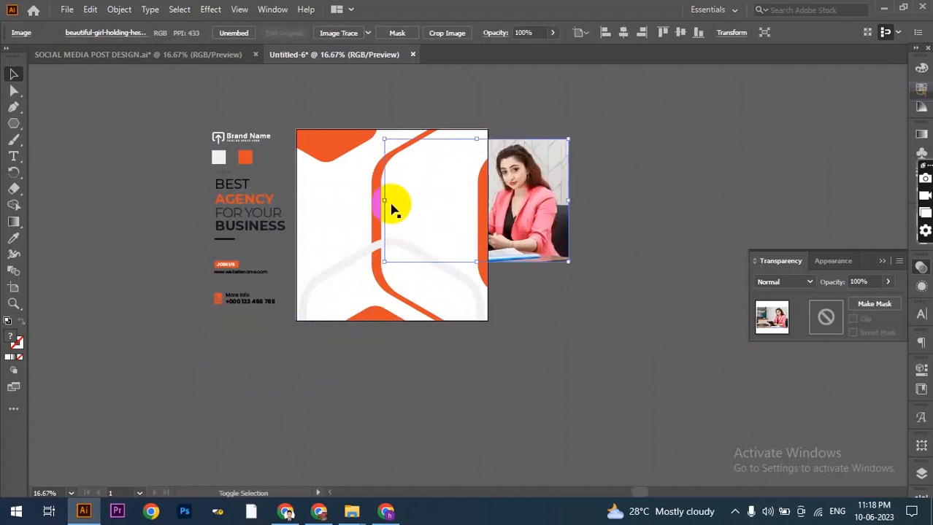
# Step: Clip the office photo to the white hexagon shape with a clipping mask
pyautogui.keyDown('shift'); pyautogui.click(440, 288); pyautogui.keyUp('shift')
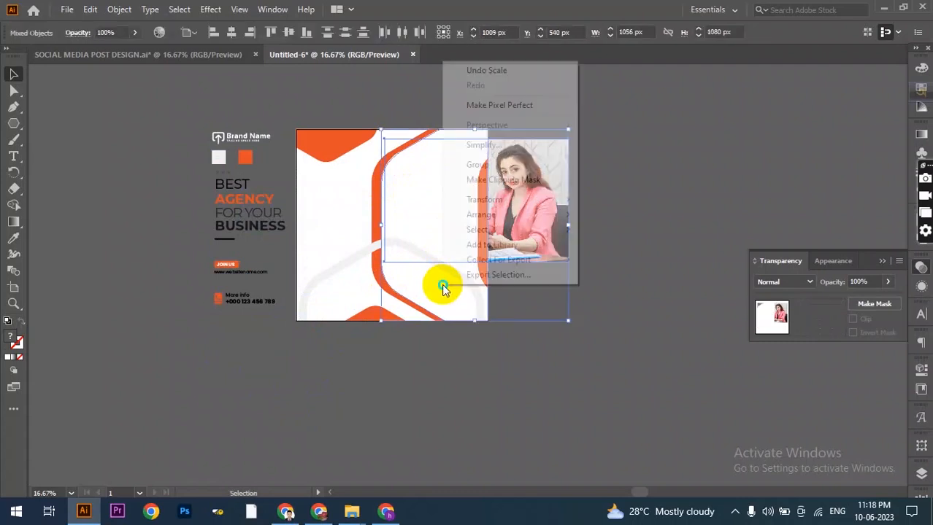
pyautogui.rightClick(439, 283)
pyautogui.click(482, 180)
# Step: Enlarge and reposition the photo inside the clip group so it fills the hexagon shape, and exit isolation mode
pyautogui.doubleClick(436, 210)
pyautogui.moveTo(437, 211); pyautogui.dragTo(245, 230)
pyautogui.click(493, 245)
pyautogui.moveTo(444, 202); pyautogui.dragTo(469, 164)
pyautogui.scroll(-1, 438, 219)
pyautogui.moveTo(385, 273); pyautogui.dragTo(389, 291)
pyautogui.scroll(1, 444, 289)
pyautogui.moveTo(450, 240); pyautogui.dragTo(467, 244)
pyautogui.click(509, 319)
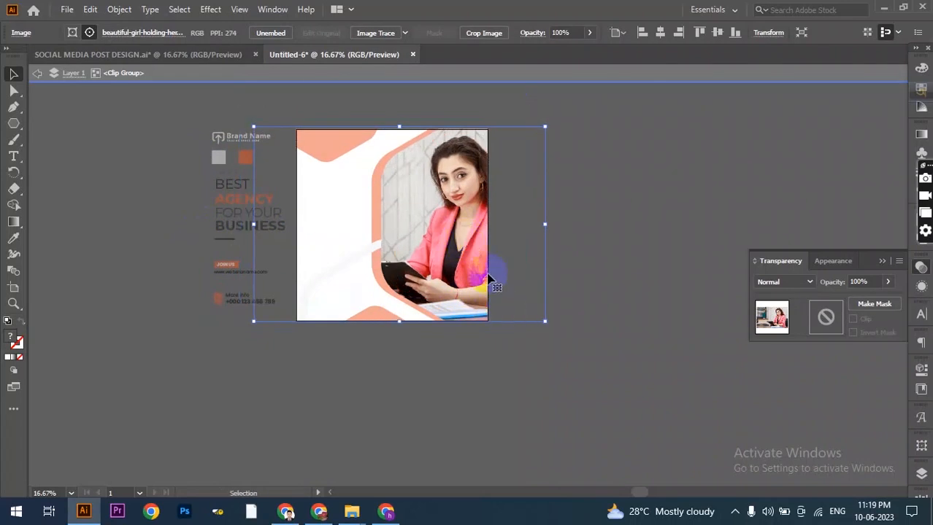
pyautogui.moveTo(400, 130); pyautogui.dragTo(400, 129)
pyautogui.click(493, 175)
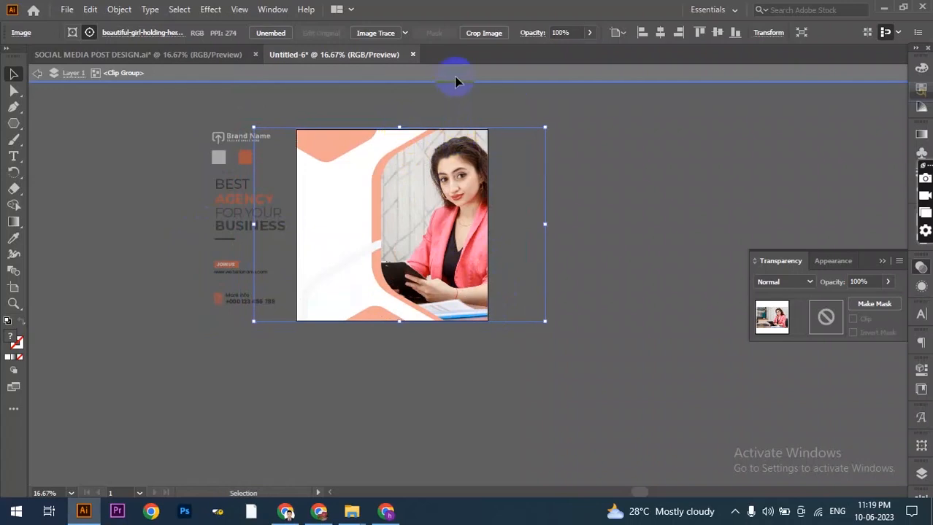
pyautogui.click(36, 74)
pyautogui.click(40, 73)
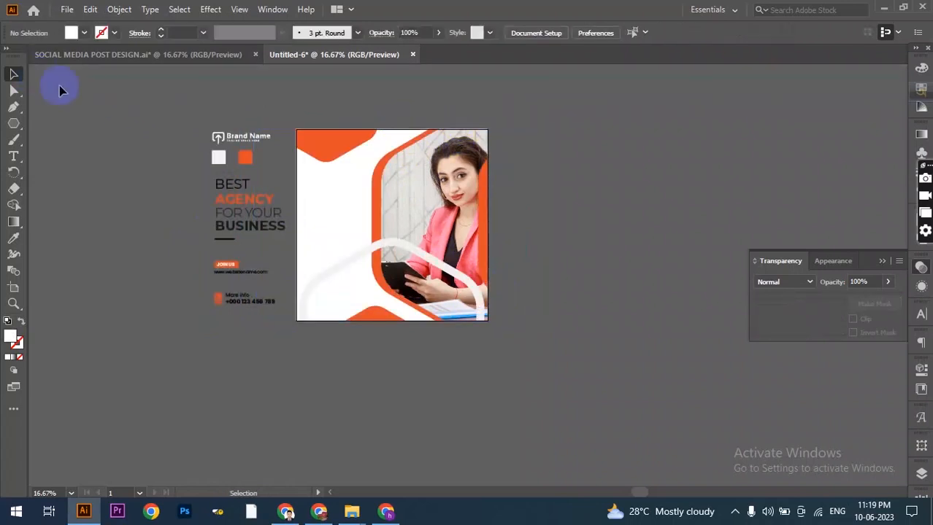
# Step: Set the orange strip on the artboard's right edge to the Multiply blending mode
pyautogui.scroll(1, 495, 245)
pyautogui.click(482, 219)
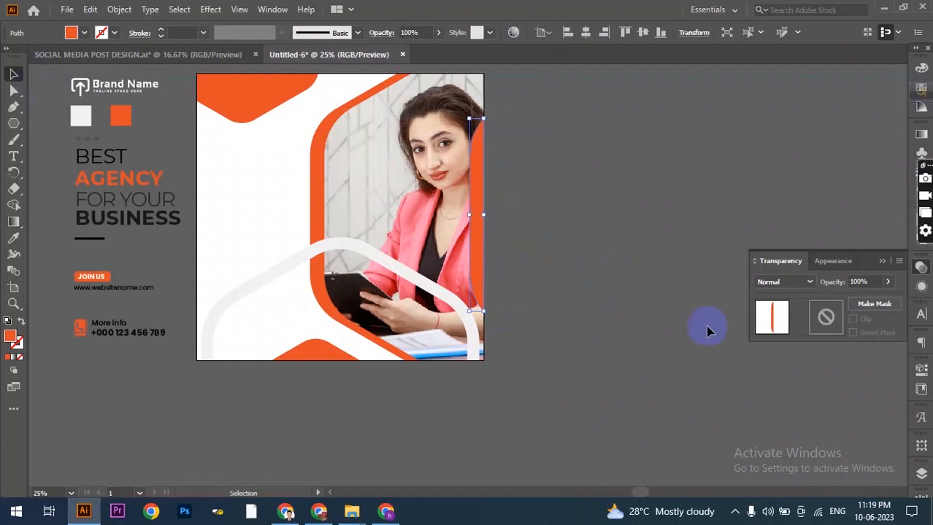
pyautogui.click(772, 282)
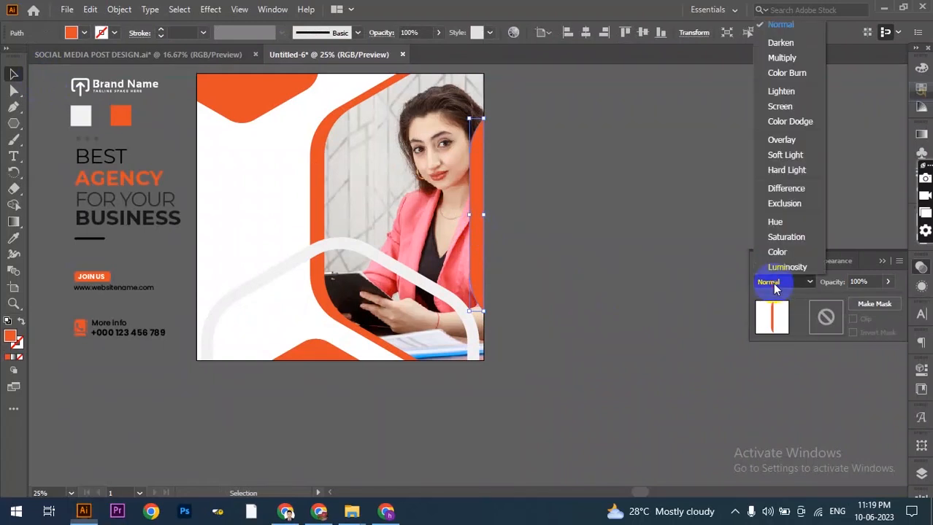
pyautogui.click(782, 58)
pyautogui.click(612, 297)
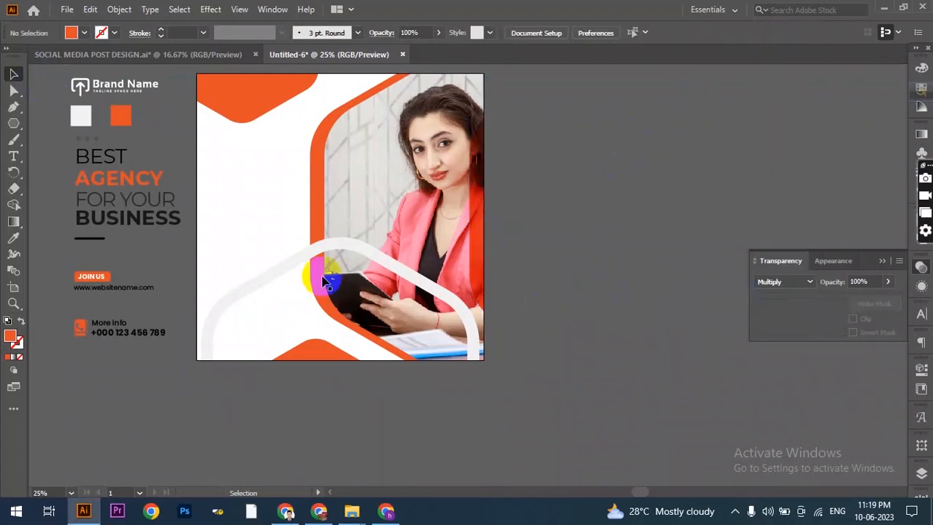
# Step: Set the light gray hexagon outline's blending mode to Multiply
pyautogui.click(290, 260)
pyautogui.click(766, 289)
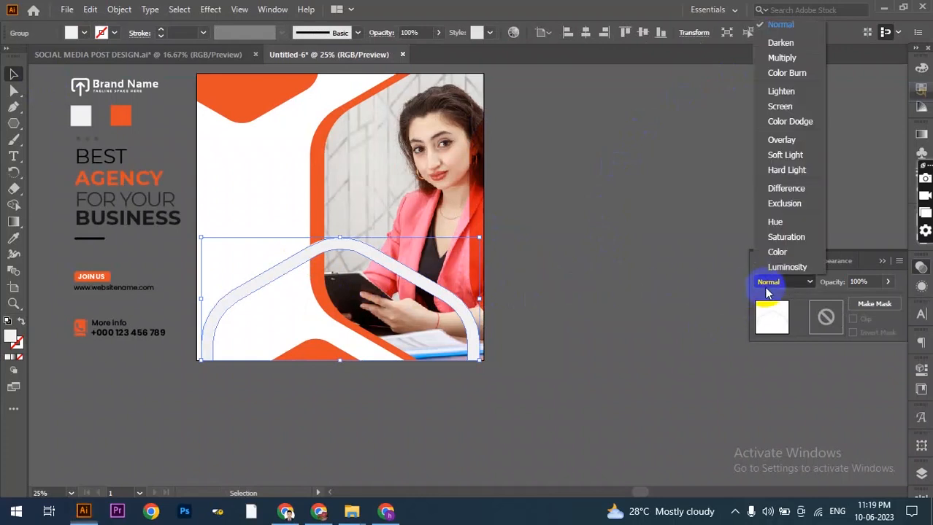
pyautogui.click(765, 59)
pyautogui.click(590, 270)
# Step: Bring the logo, swatches and text content to the front and move it together onto the artboard's left side
pyautogui.scroll(-1, 584, 341)
pyautogui.scroll(3, 587, 364)
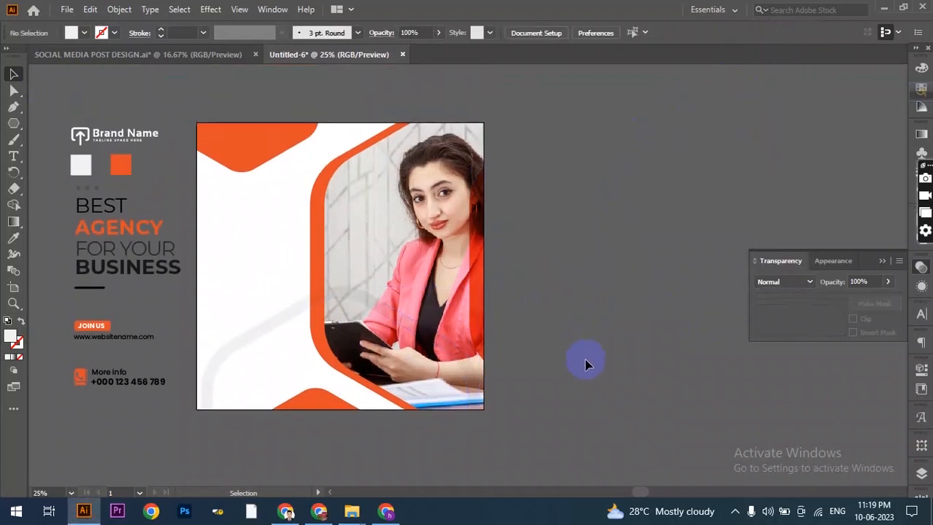
pyautogui.click(113, 139)
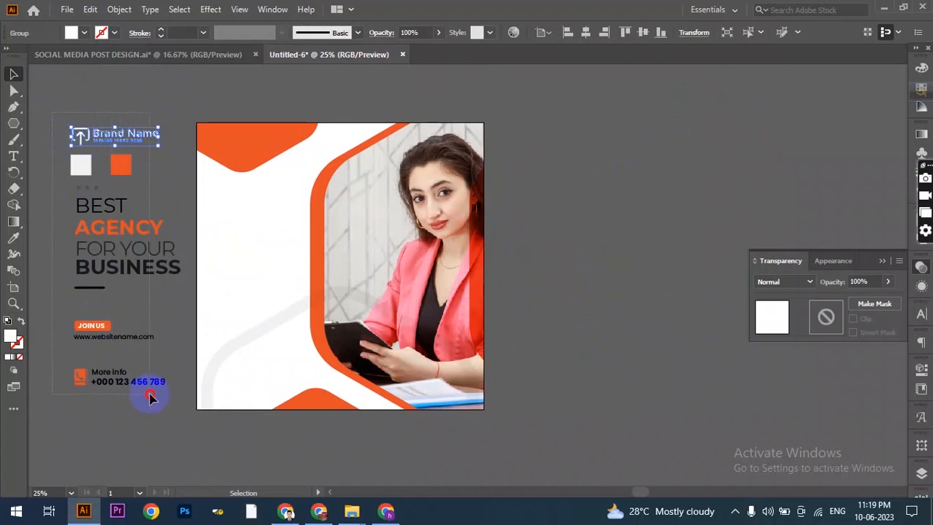
pyautogui.moveTo(162, 395); pyautogui.dragTo(162, 395)
pyautogui.rightClick(117, 228)
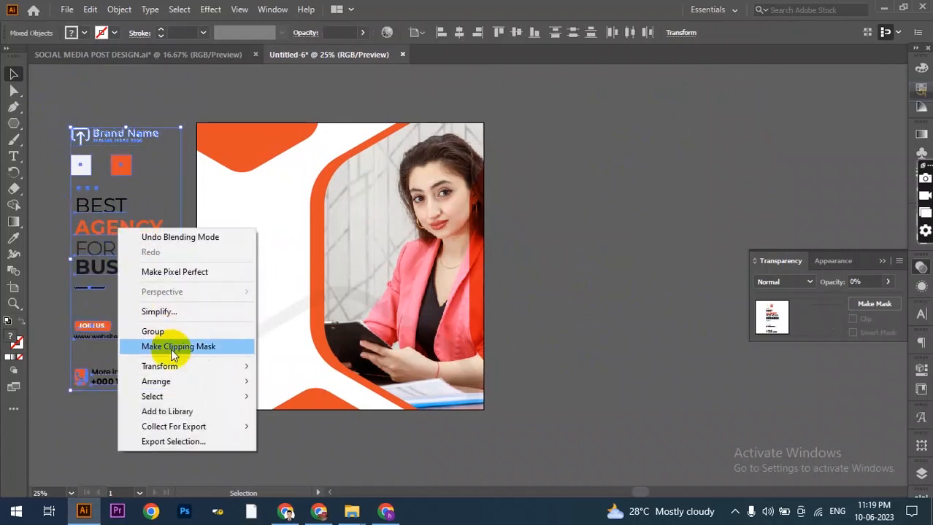
pyautogui.moveTo(185, 387)
pyautogui.click(305, 381)
pyautogui.moveTo(120, 265); pyautogui.dragTo(252, 235)
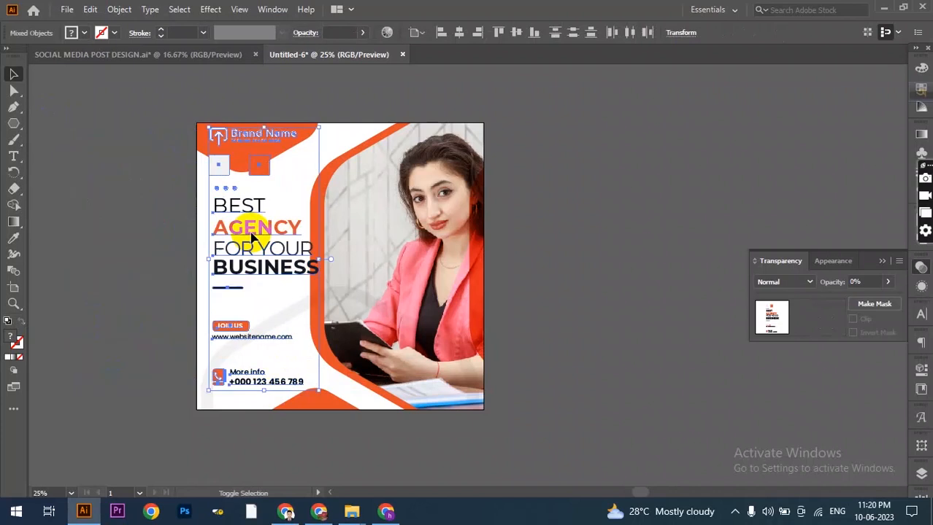
pyautogui.click(179, 172)
# Step: Move the light gray and orange swatch squares off the artboard onto the empty canvas at its left
pyautogui.scroll(1, 228, 154)
pyautogui.click(218, 169)
pyautogui.keyDown('shift'); pyautogui.click(270, 170); pyautogui.keyUp('shift')
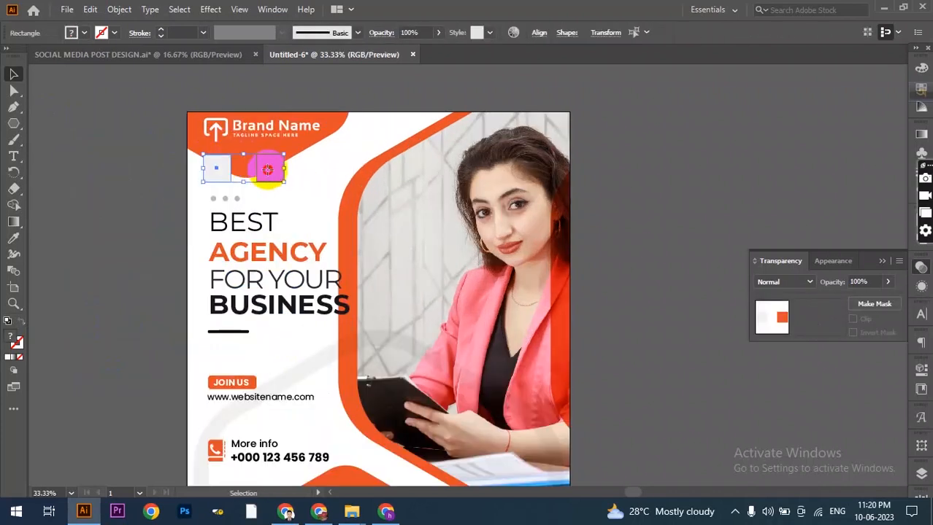
pyautogui.moveTo(270, 171); pyautogui.dragTo(139, 172)
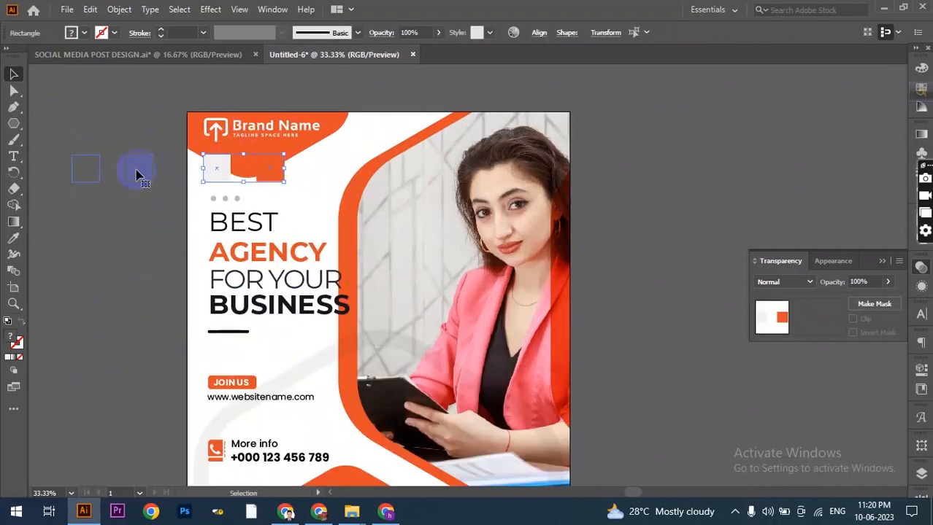
# Step: Lower the brand logo slightly within the orange shape at the artboard's top and scale it down a little
pyautogui.click(225, 200)
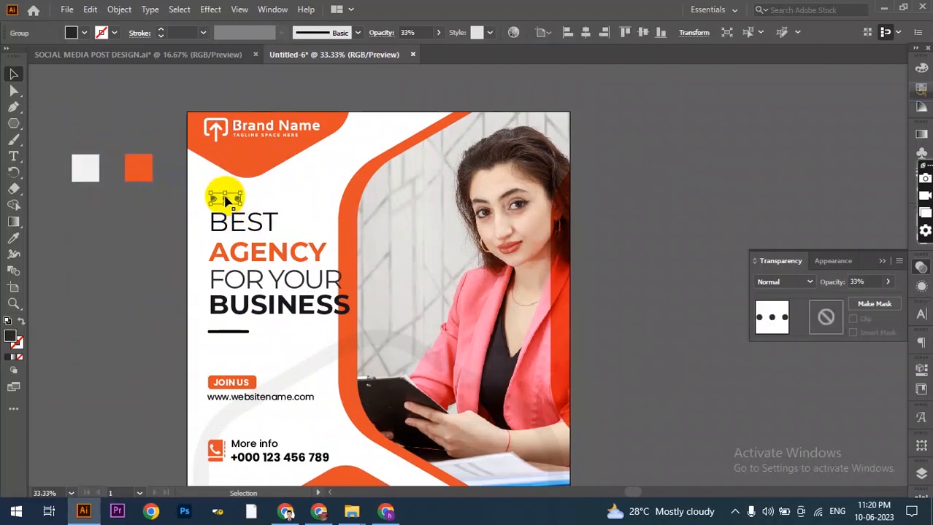
pyautogui.scroll(1, 235, 171)
pyautogui.scroll(1, 239, 171)
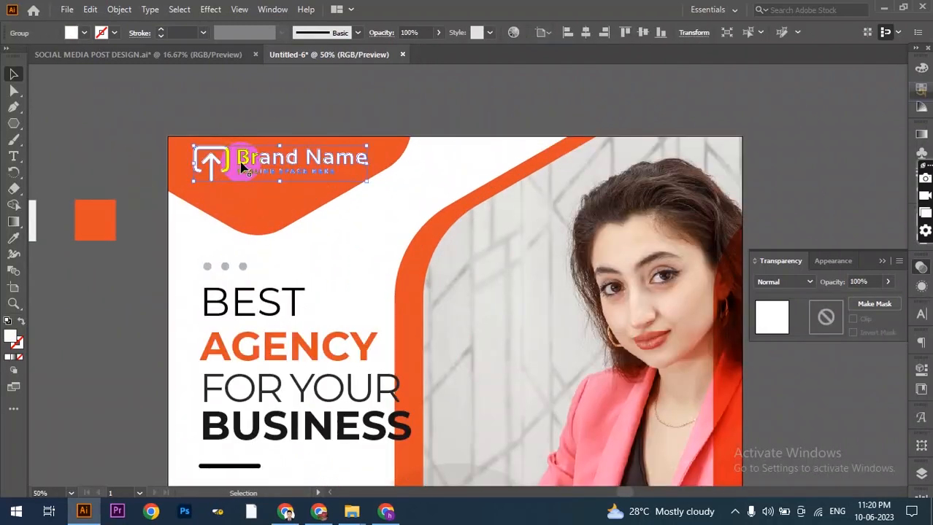
pyautogui.moveTo(239, 178); pyautogui.dragTo(241, 193)
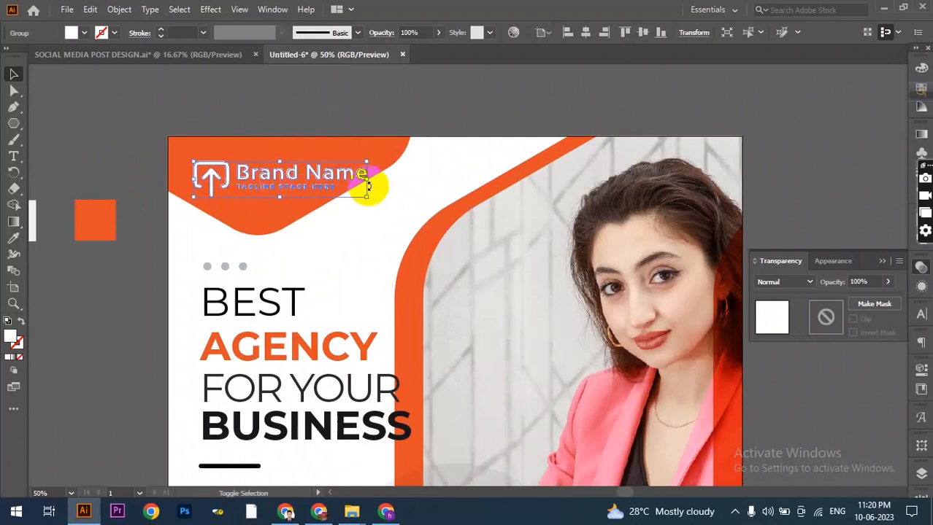
pyautogui.moveTo(368, 180); pyautogui.dragTo(359, 178)
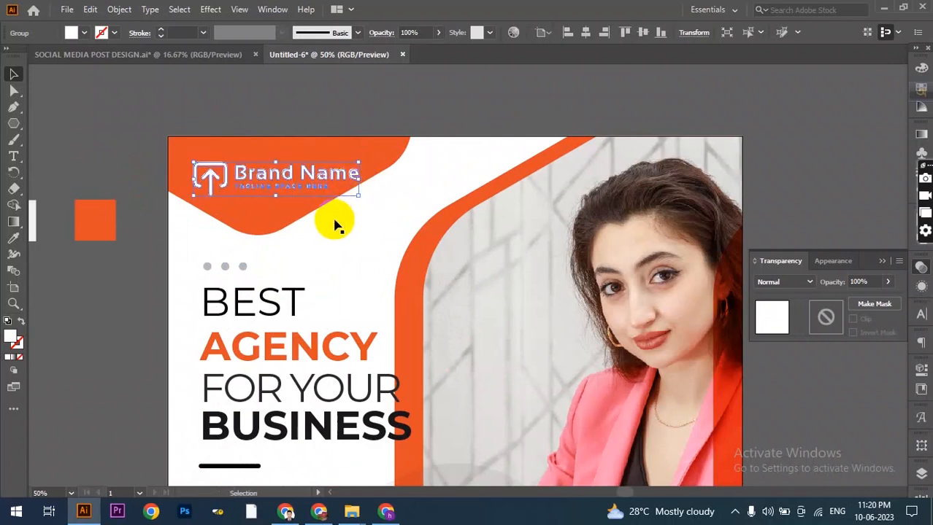
pyautogui.scroll(-1, 307, 175)
pyautogui.click(293, 100)
pyautogui.scroll(-1, 348, 137)
pyautogui.scroll(-2, 379, 218)
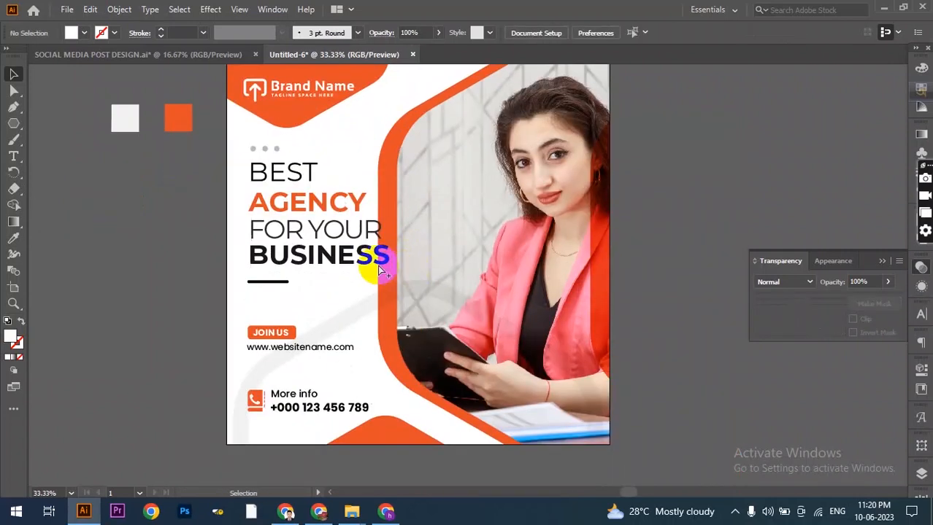
pyautogui.scroll(-1, 394, 270)
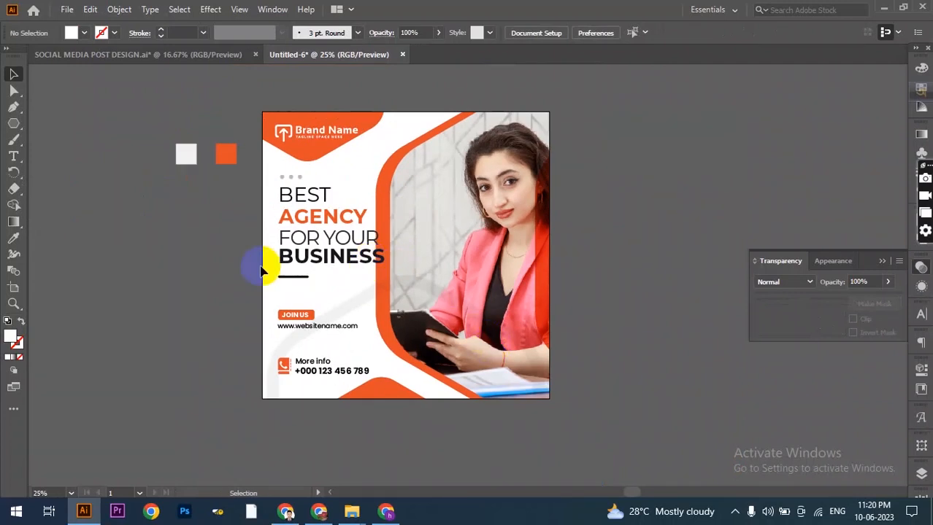
# Step: Create a 1080 x 1080 px rectangle and center it horizontally and vertically on the artboard
pyautogui.click(13, 124)
pyautogui.click(62, 123)
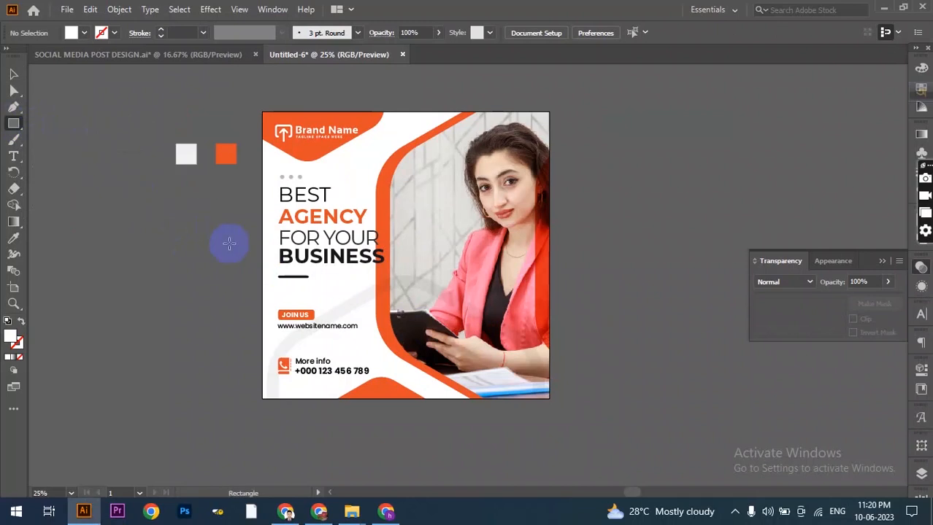
pyautogui.click(229, 243)
pyautogui.click(448, 282)
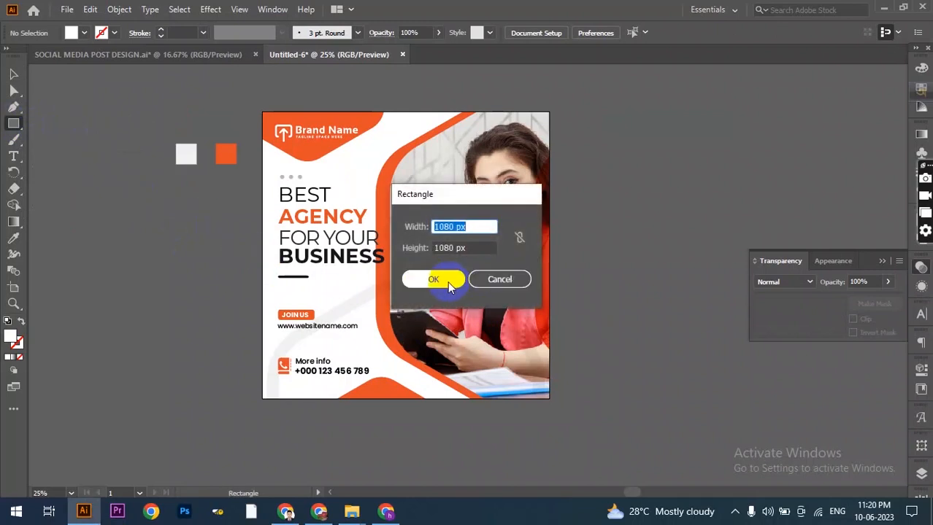
pyautogui.click(584, 33)
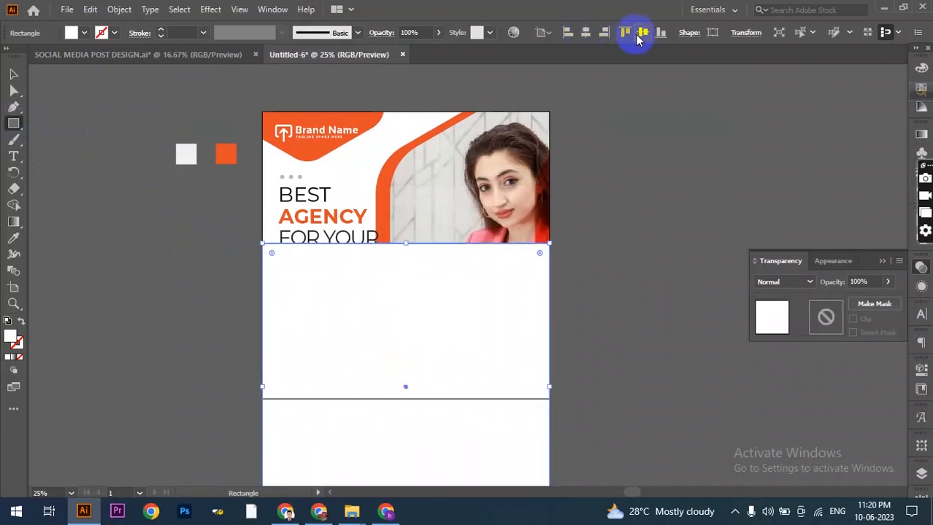
pyautogui.click(643, 32)
# Step: Fill the artboard-sized rectangle with blue and lower its opacity to 53%
pyautogui.click(85, 33)
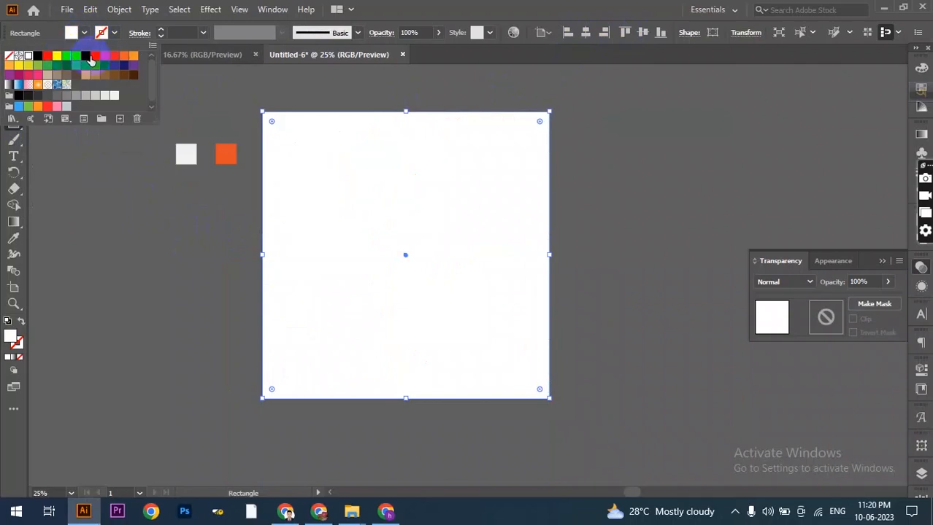
pyautogui.click(86, 57)
pyautogui.click(390, 6)
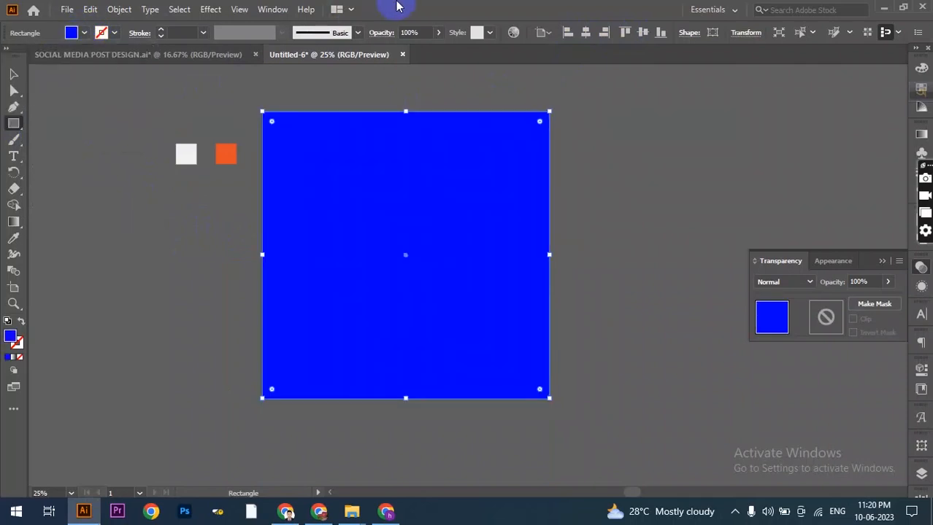
pyautogui.click(438, 32)
pyautogui.moveTo(411, 55); pyautogui.dragTo(408, 58)
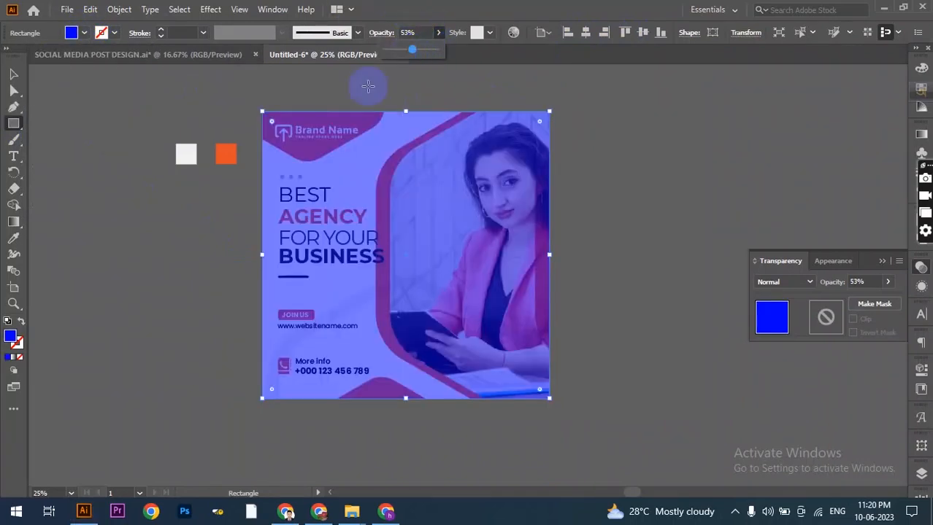
# Step: Offset the blue rectangle's path by -44 px with miter joins to make an inset copy
pyautogui.click(13, 73)
pyautogui.click(119, 8)
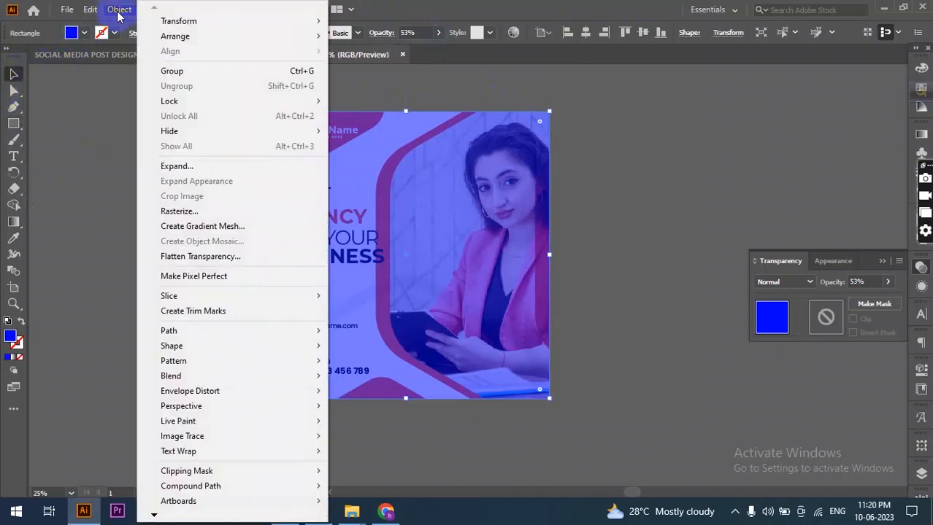
pyautogui.moveTo(270, 333)
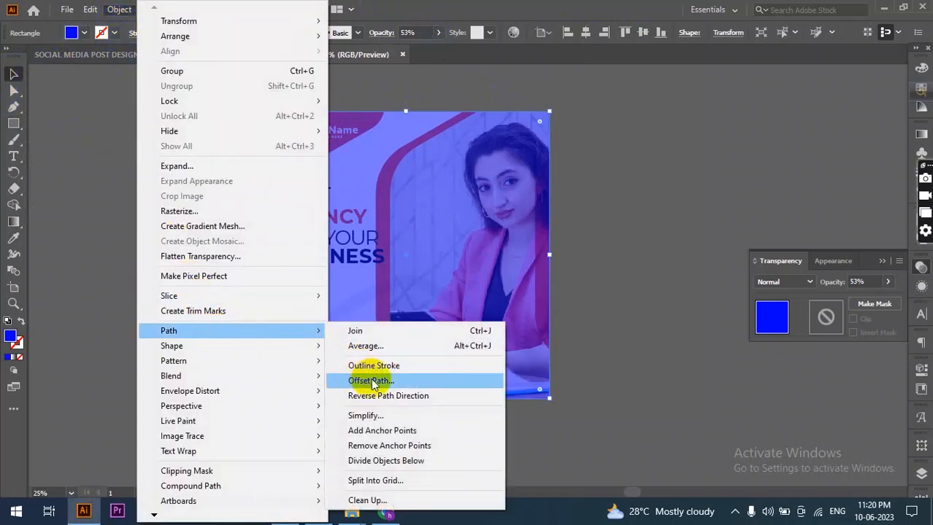
pyautogui.click(396, 382)
pyautogui.press('Down')
pyautogui.press('Down')
pyautogui.press('Down')
pyautogui.press('Down')
pyautogui.press('Down')
pyautogui.press('Down')
pyautogui.press('Down')
pyautogui.press('Down')
pyautogui.press('Down')
pyautogui.press('Down')
pyautogui.press('Down')
pyautogui.press('Down')
pyautogui.press('Down')
pyautogui.press('Down')
pyautogui.press('Down')
pyautogui.press('Down')
pyautogui.press('Down')
pyautogui.press('Down')
pyautogui.press('Down')
pyautogui.press('Down')
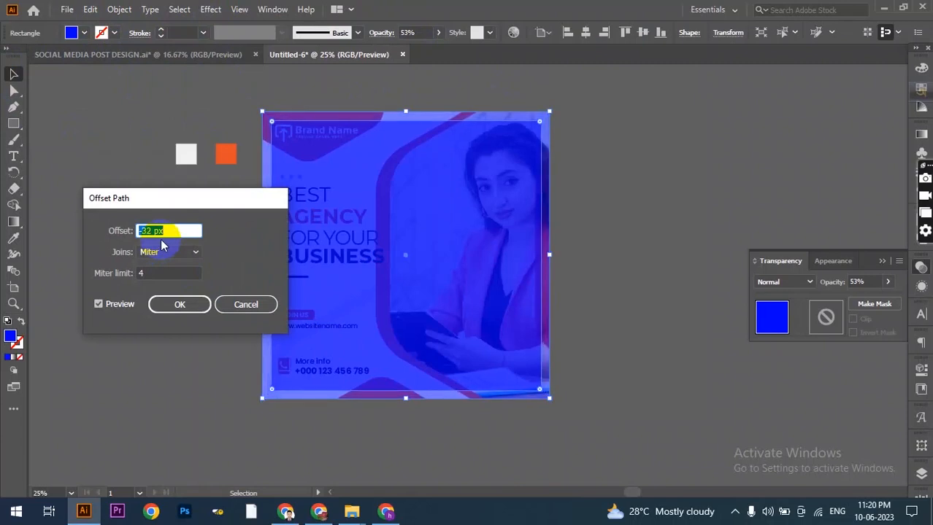
pyautogui.press('Down')
pyautogui.press('Down')
pyautogui.press('Down')
pyautogui.press('Down')
pyautogui.press('Down')
pyautogui.press('Down')
pyautogui.press('Down')
pyautogui.press('Down')
pyautogui.press('Down')
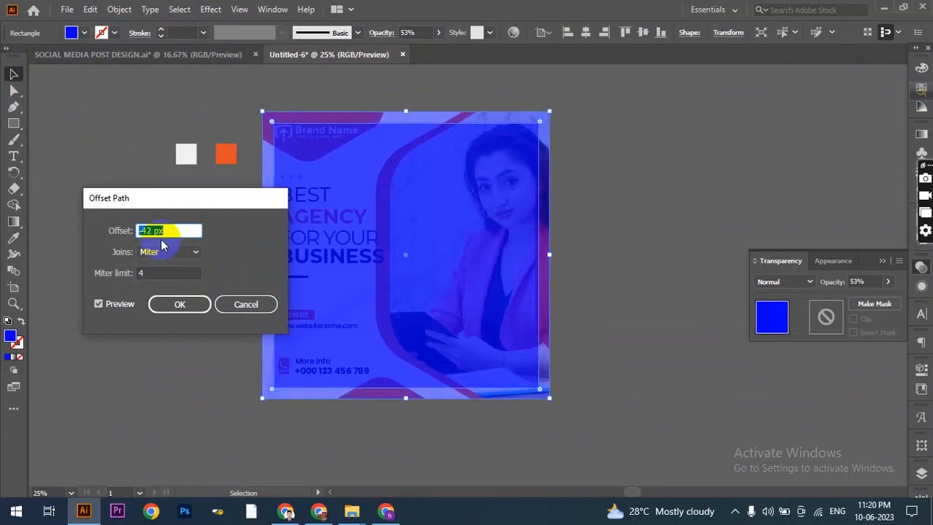
pyautogui.press('Down')
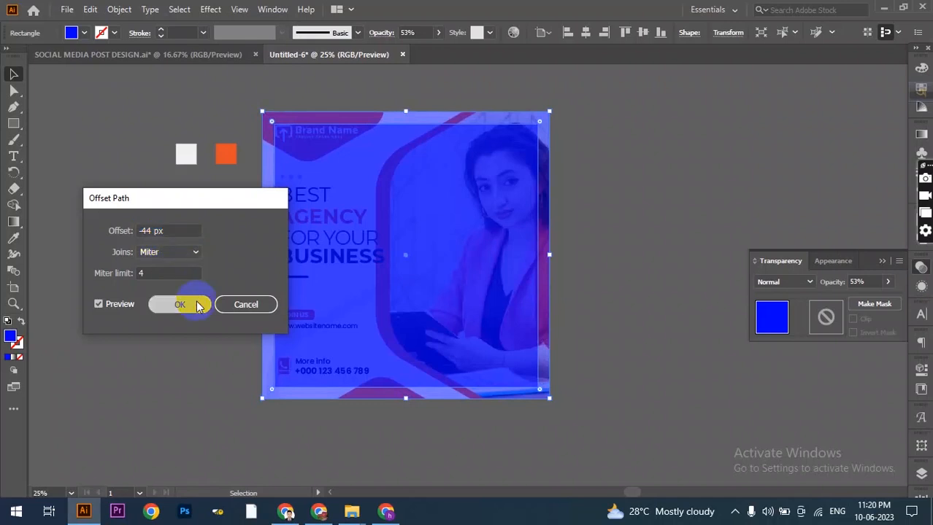
pyautogui.click(197, 305)
# Step: Show the rulers and place guides along the top and left edges of the inset rectangle
pyautogui.scroll(5, 257, 116)
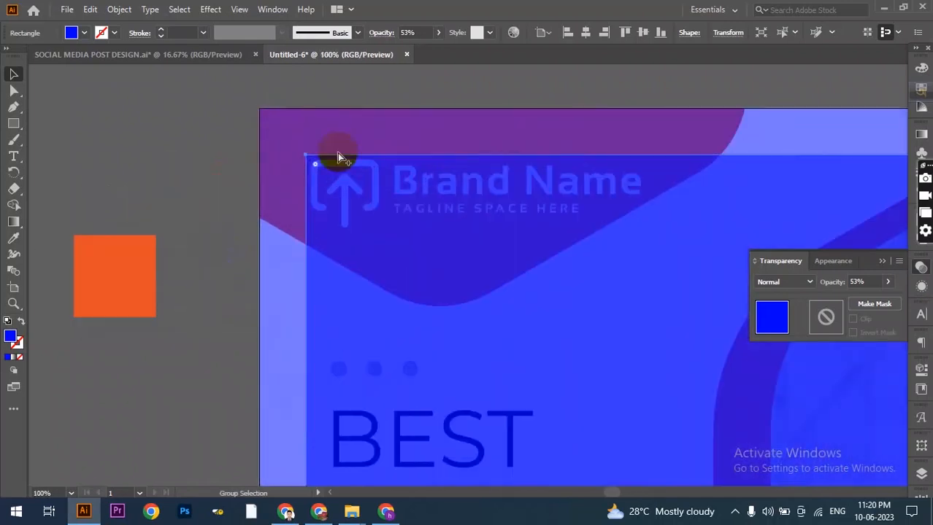
pyautogui.hotkey('ctrl', 'r')
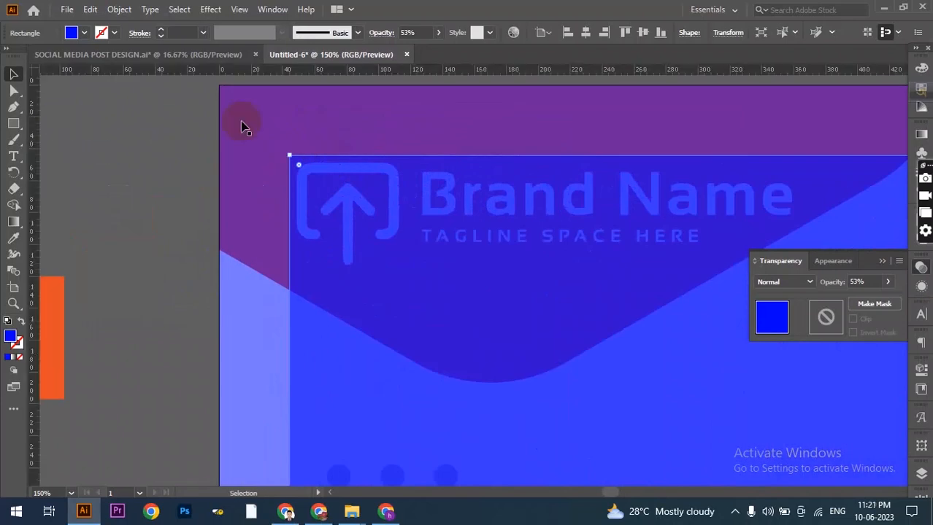
pyautogui.moveTo(392, 101); pyautogui.dragTo(404, 155)
pyautogui.moveTo(31, 178); pyautogui.dragTo(287, 192)
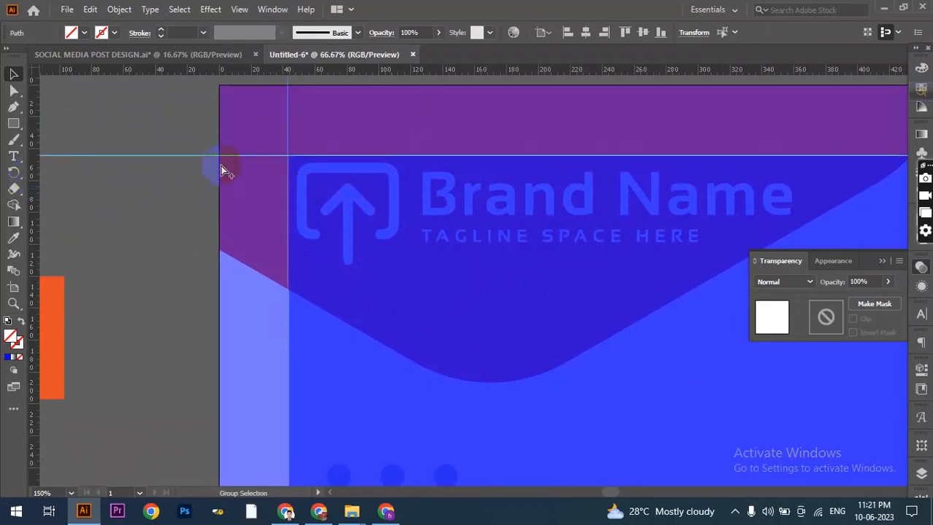
# Step: Place a vertical guide on the inset rectangle's right edge and a horizontal guide on its bottom edge
pyautogui.scroll(-4, 226, 165)
pyautogui.scroll(-2, 433, 202)
pyautogui.scroll(2, 568, 354)
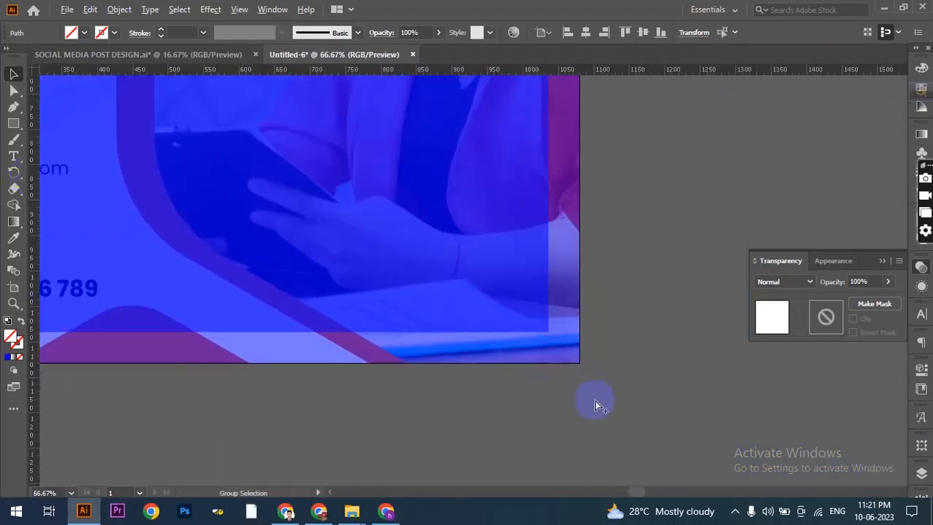
pyautogui.moveTo(556, 71); pyautogui.dragTo(548, 332)
pyautogui.moveTo(34, 269); pyautogui.dragTo(549, 336)
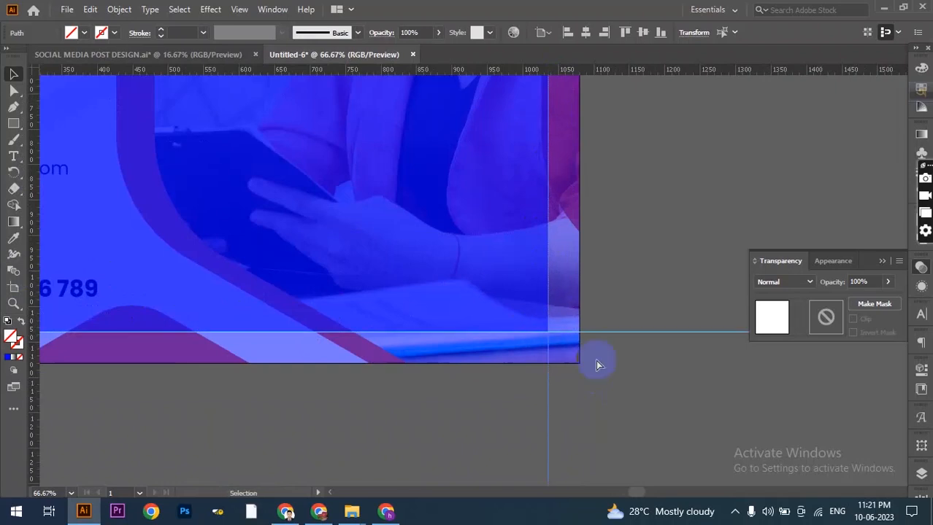
# Step: Delete both blue rectangles, leaving only the margin guides over the design
pyautogui.scroll(-4, 629, 371)
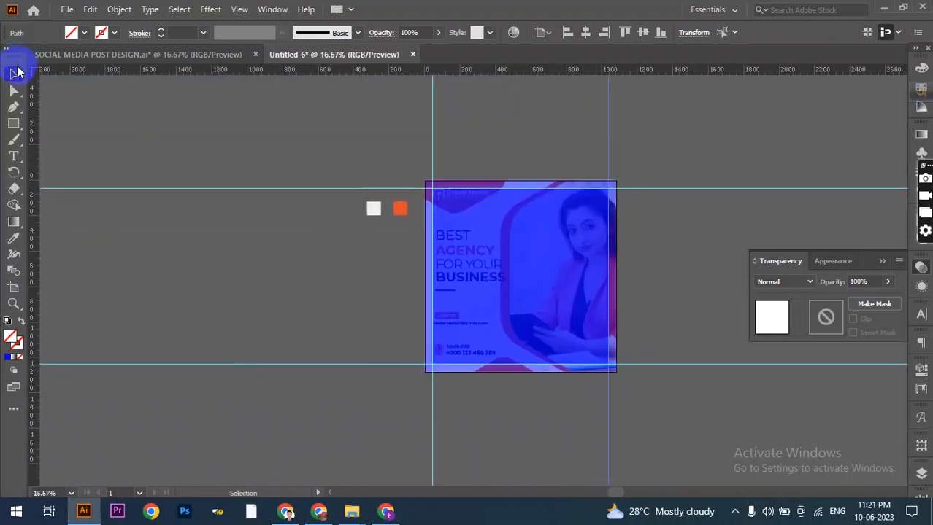
pyautogui.click(558, 297)
pyautogui.click(558, 301)
pyautogui.press('Delete')
pyautogui.scroll(1, 556, 274)
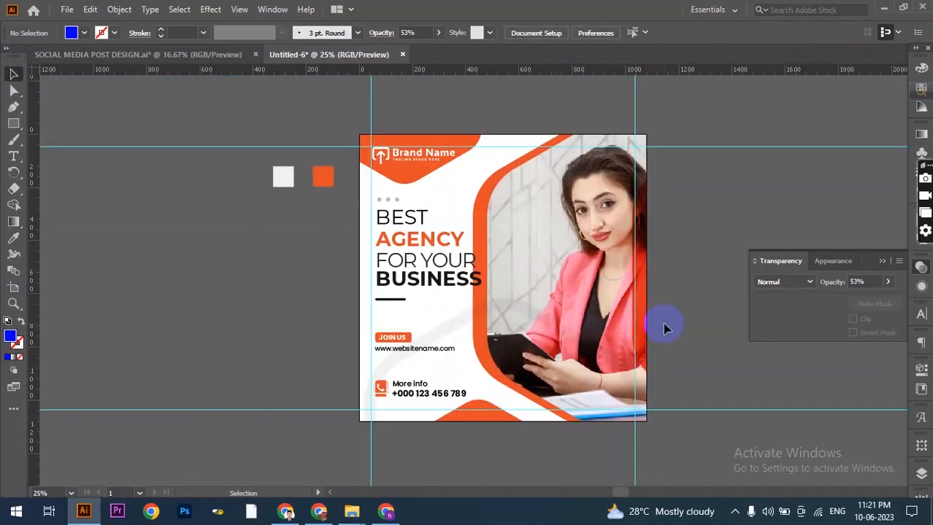
pyautogui.scroll(-1, 665, 328)
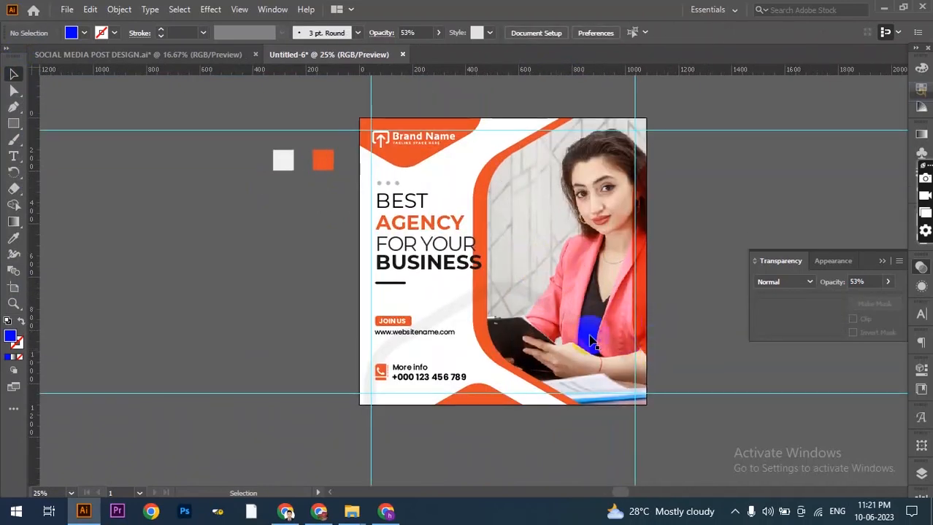
# Step: Move the brand logo so its top-left corner sits at the intersection of the top and left margin guides
pyautogui.scroll(2, 386, 202)
pyautogui.scroll(1, 383, 219)
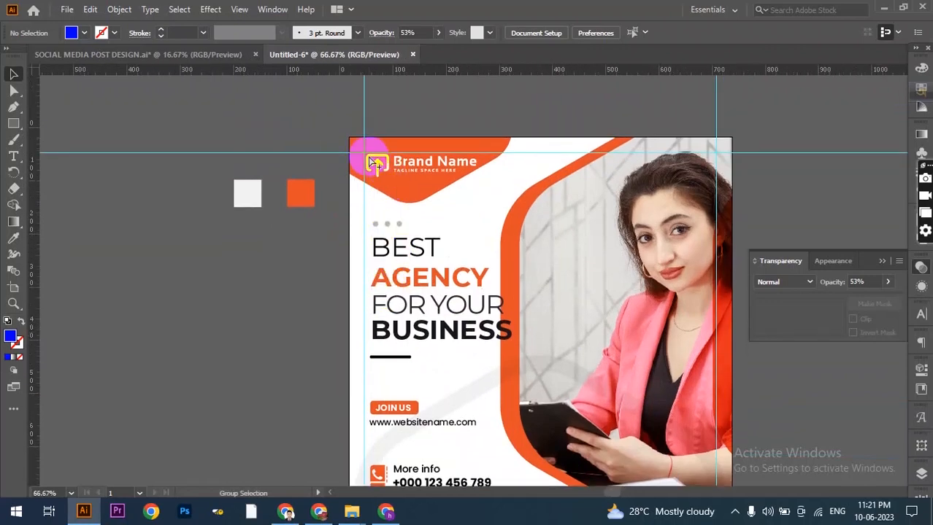
pyautogui.scroll(2, 373, 162)
pyautogui.click(398, 179)
pyautogui.moveTo(398, 179); pyautogui.dragTo(391, 176)
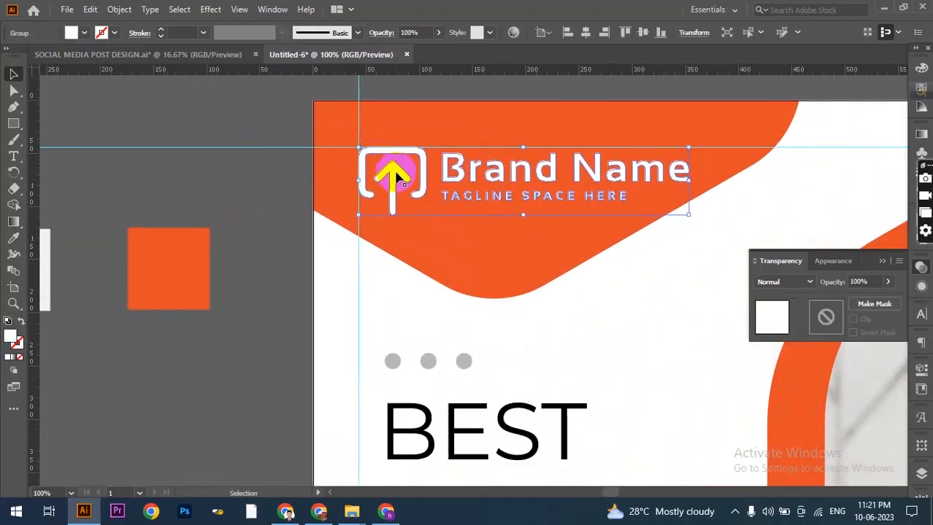
pyautogui.click(283, 174)
pyautogui.scroll(-1, 467, 182)
pyautogui.scroll(-2, 467, 182)
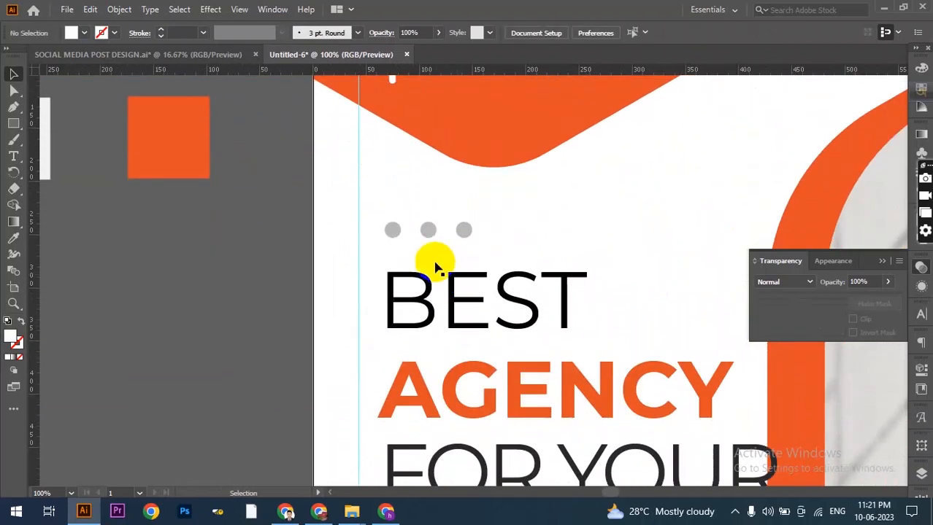
pyautogui.click(427, 229)
pyautogui.scroll(-1, 430, 233)
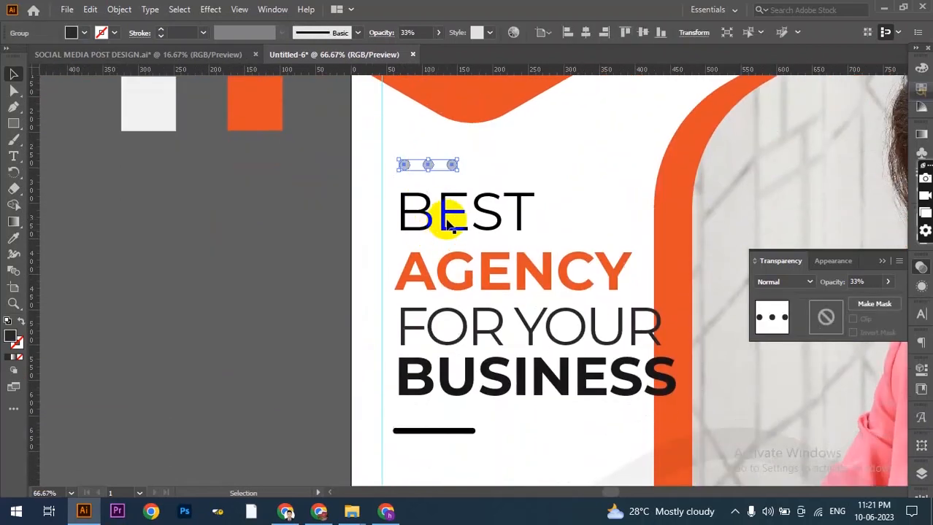
pyautogui.keyDown('shift'); pyautogui.click(442, 219); pyautogui.keyUp('shift')
pyautogui.keyDown('shift'); pyautogui.click(442, 276); pyautogui.keyUp('shift')
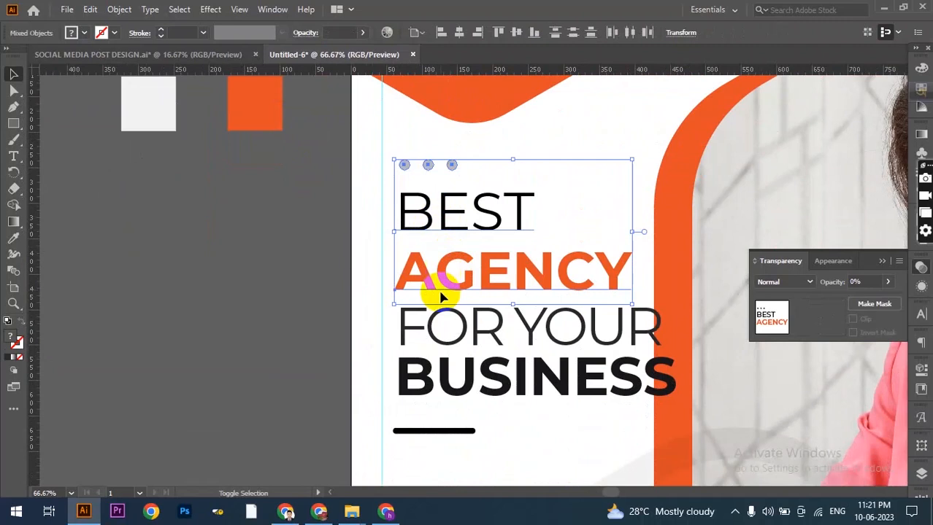
pyautogui.keyDown('shift'); pyautogui.click(464, 329); pyautogui.keyUp('shift')
pyautogui.keyDown('shift'); pyautogui.click(461, 381); pyautogui.keyUp('shift')
pyautogui.scroll(-2, 467, 376)
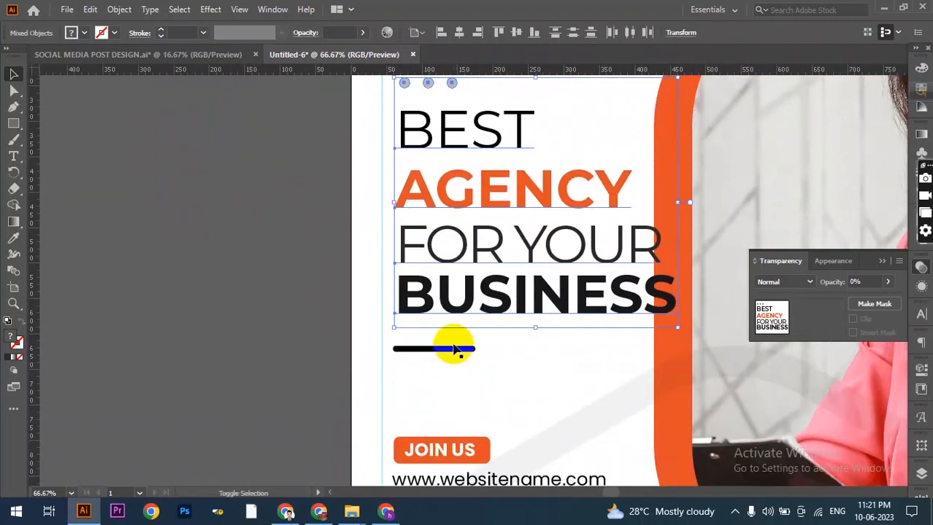
pyautogui.keyDown('shift'); pyautogui.click(454, 349); pyautogui.keyUp('shift')
pyautogui.scroll(-1, 327, 255)
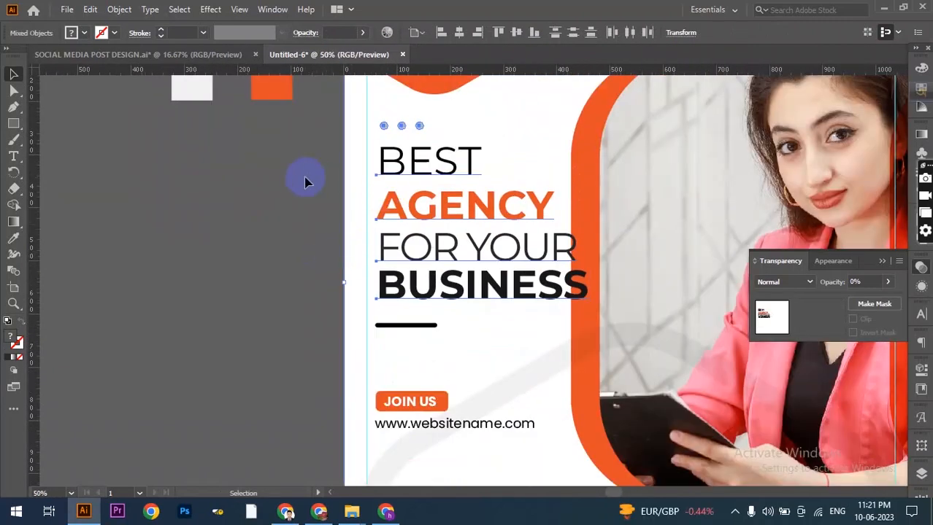
pyautogui.click(352, 184)
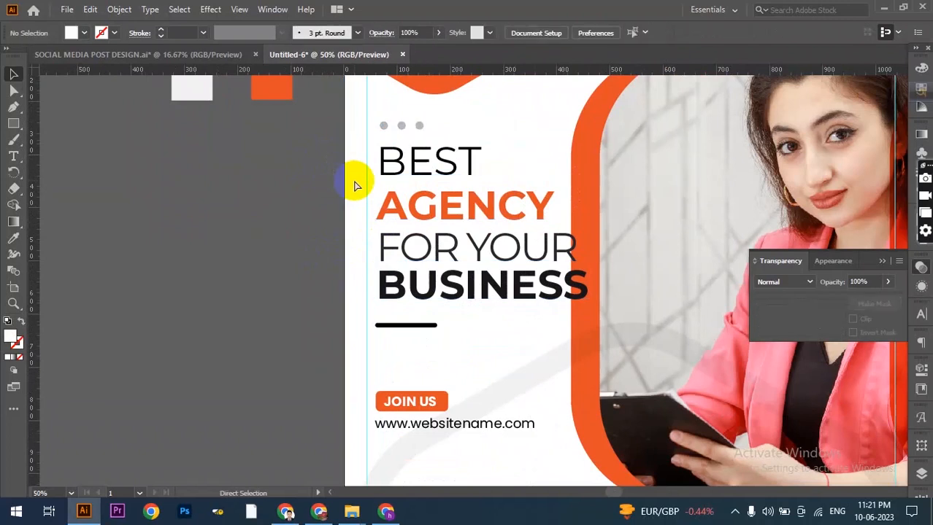
# Step: Select the dots, headline, divider line, JOIN US button and website text together and nudge them left until the headline letters meet the left margin guide
pyautogui.moveTo(422, 113); pyautogui.dragTo(381, 426)
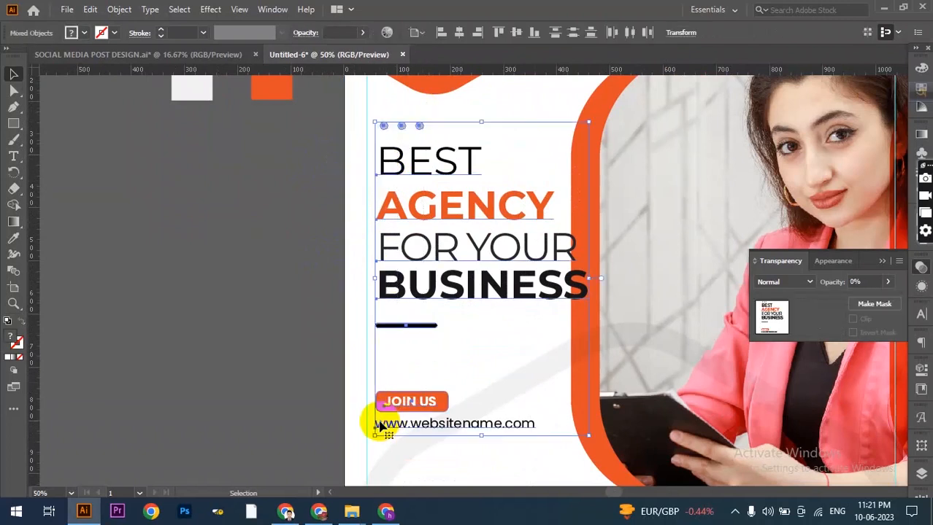
pyautogui.press('Left')
pyautogui.press('Left')
pyautogui.press('Left')
pyautogui.press('Left')
pyautogui.press('Left')
pyautogui.press('Left')
pyautogui.press('Left')
pyautogui.press('Left')
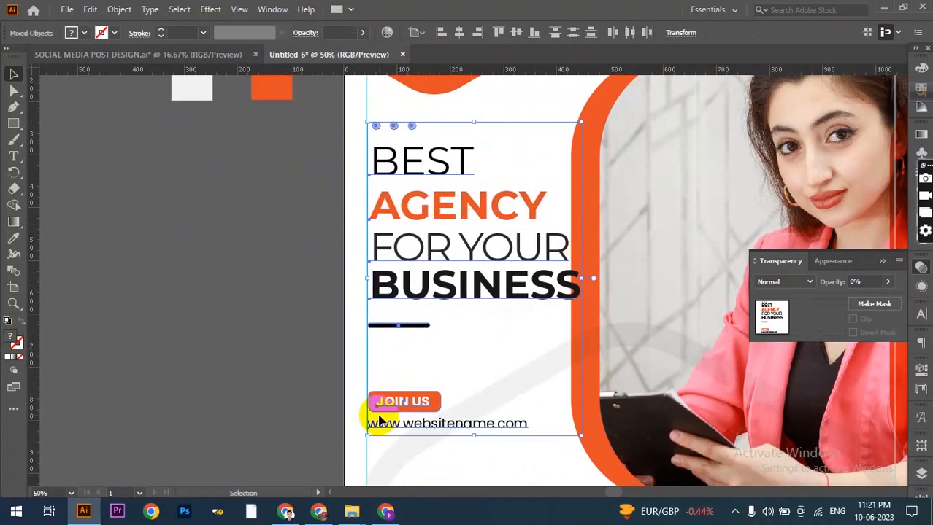
pyautogui.press('Left')
pyautogui.press('Left')
pyautogui.press('Left')
pyautogui.press('Left')
pyautogui.press('Left')
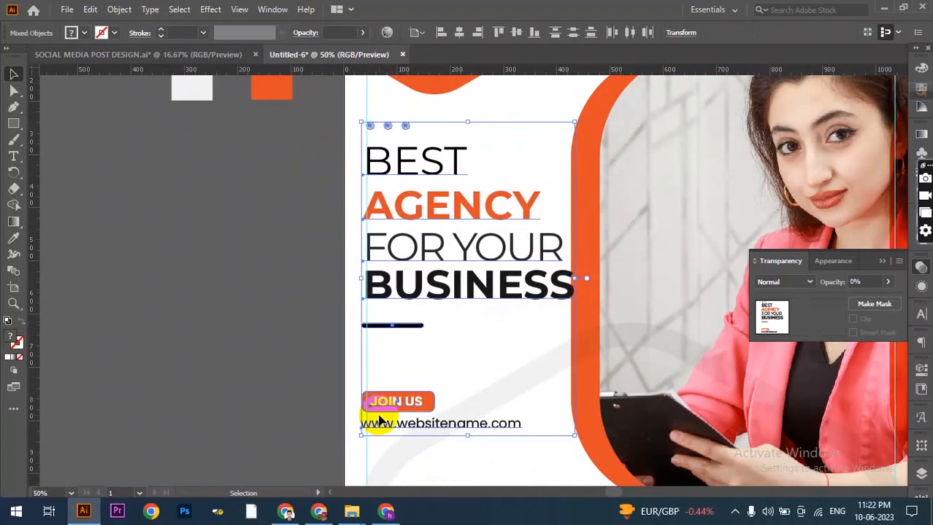
pyautogui.press('Right')
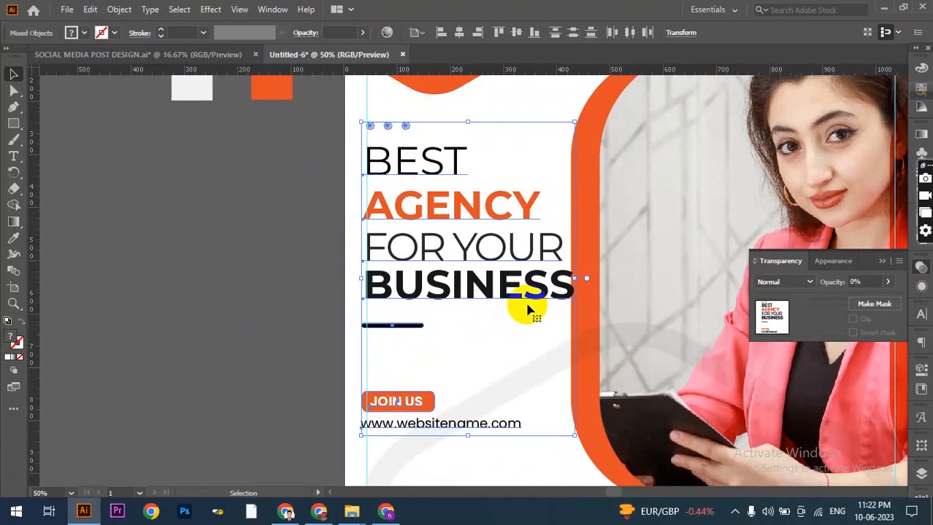
# Step: Scale the selected text group down slightly in proportion about its centre so the word BUSINESS clears the orange curved border, and deselect it
pyautogui.moveTo(575, 278); pyautogui.dragTo(567, 278)
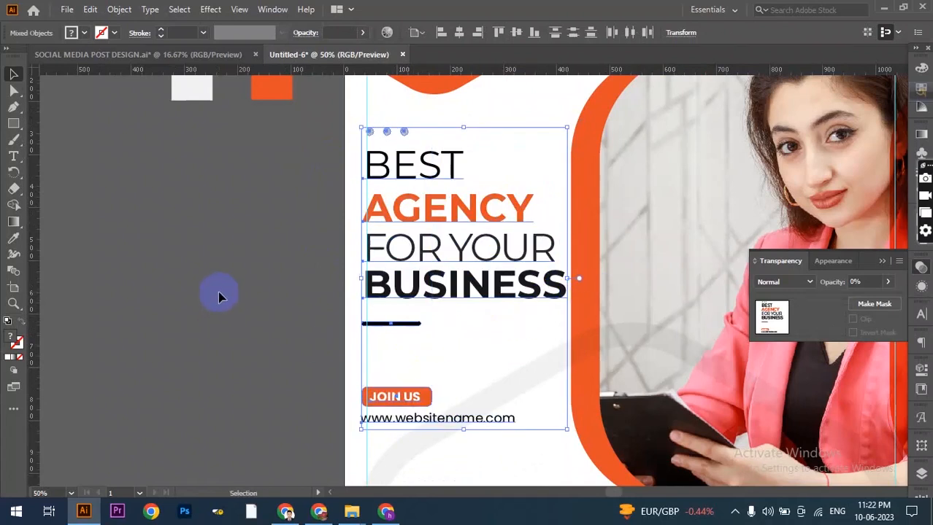
pyautogui.click(218, 294)
pyautogui.scroll(-2, 233, 263)
pyautogui.scroll(-1, 234, 260)
pyautogui.scroll(-2, 346, 312)
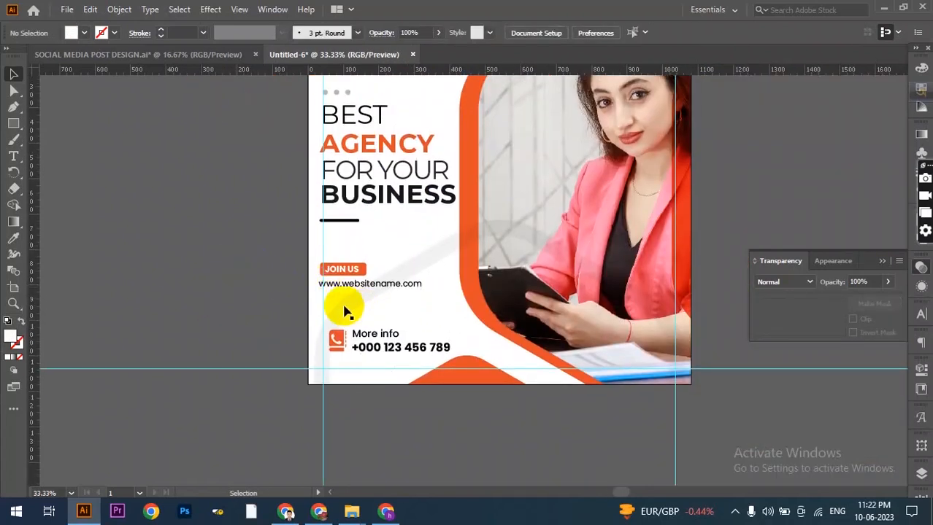
pyautogui.scroll(4, 333, 313)
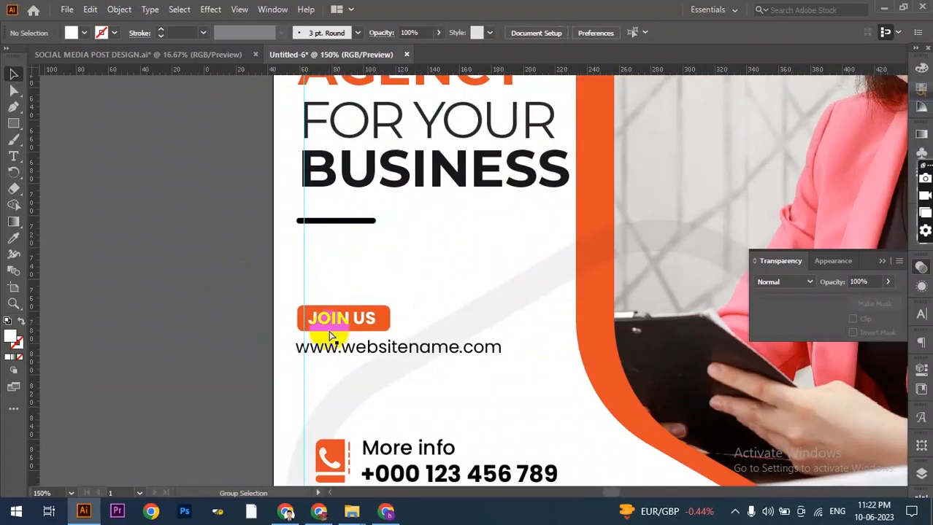